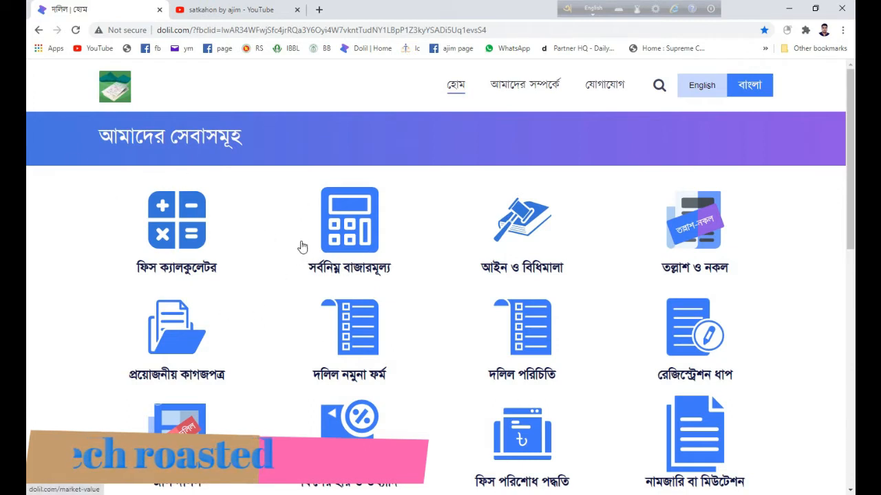
Open YouTube in a new browser tab and go to the page for adding or managing the account's channels.
click(318, 10)
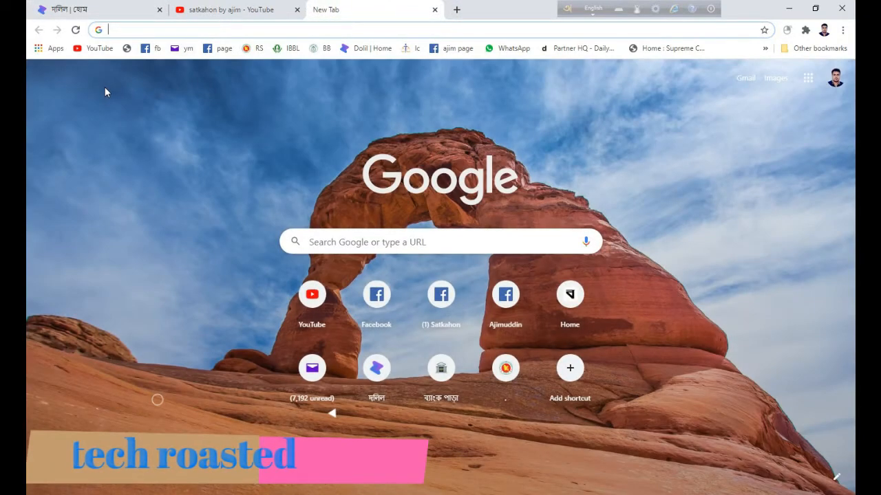
click(105, 51)
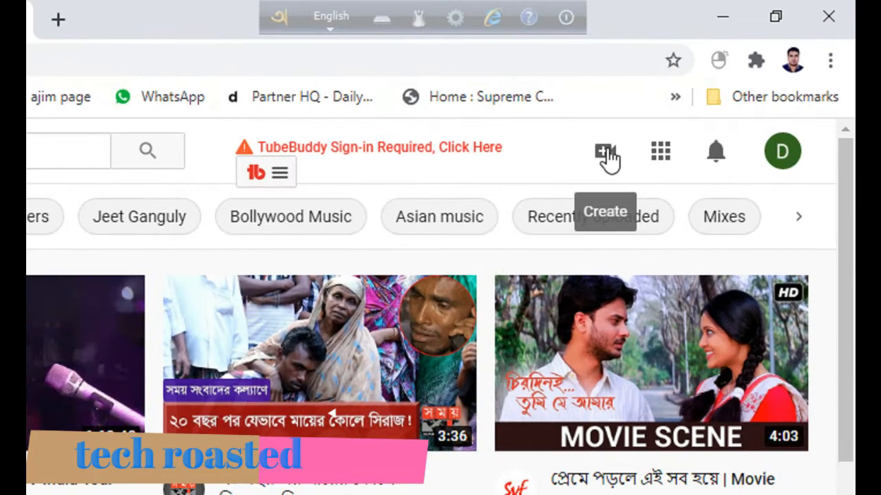
click(732, 79)
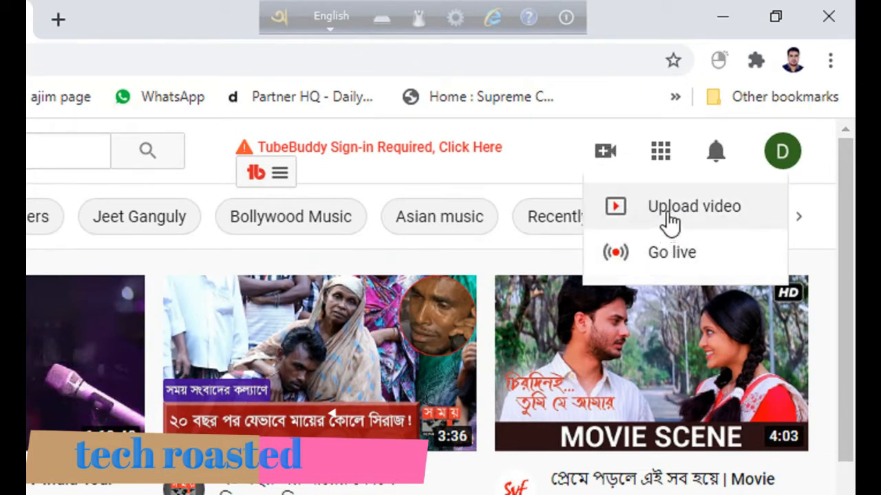
click(781, 157)
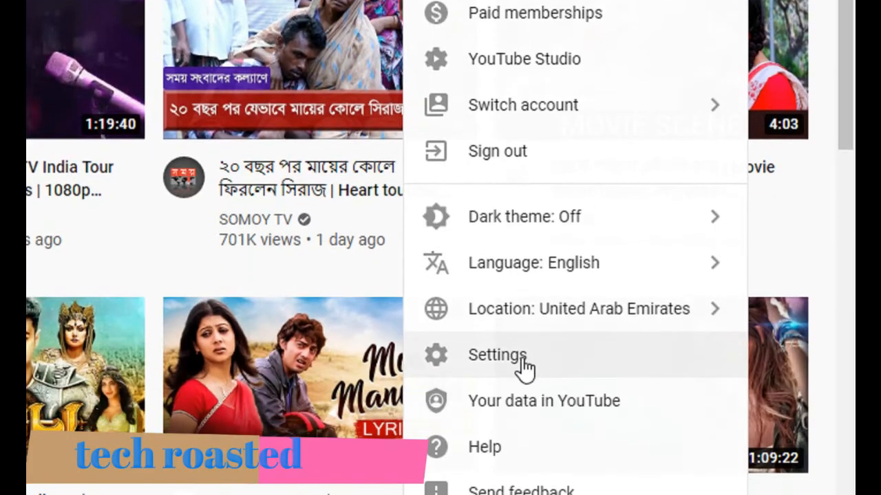
click(520, 361)
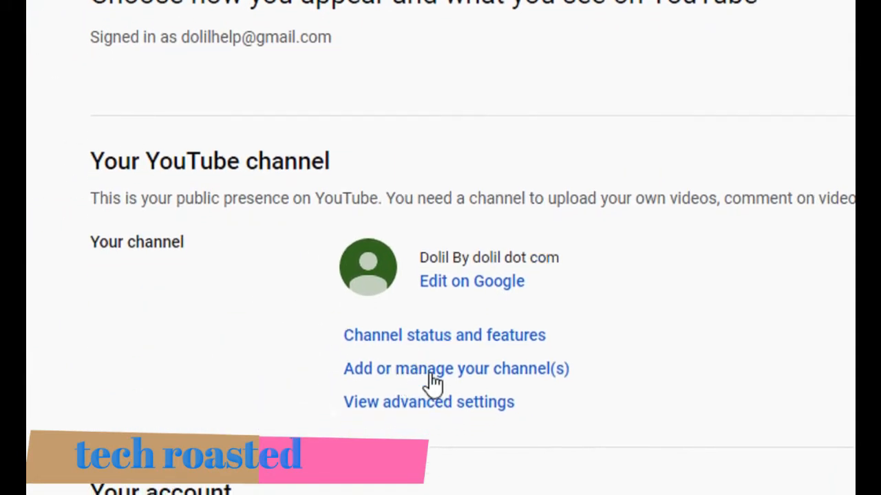
click(473, 375)
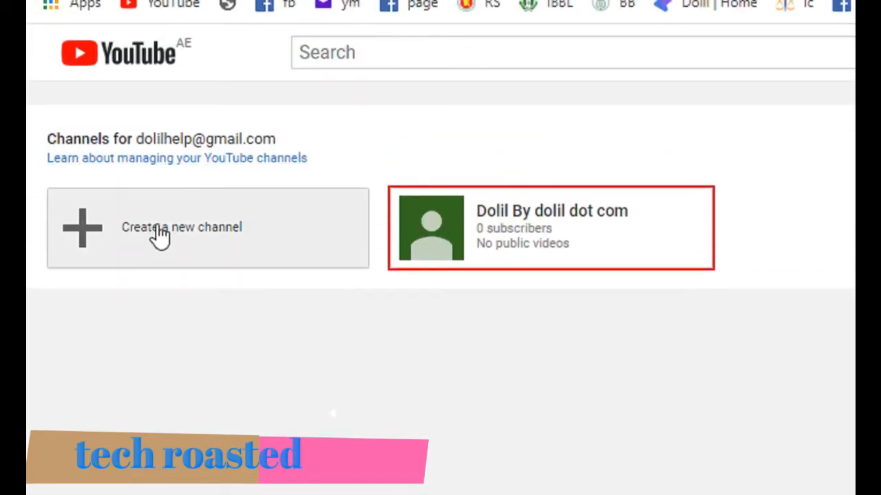
Create a new channel with the Brand Account name Dolil-দলিল.
click(159, 233)
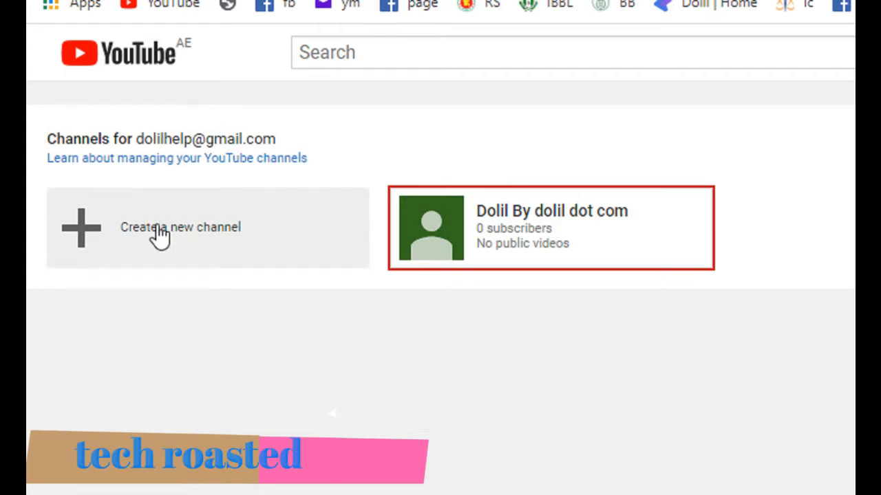
click(160, 233)
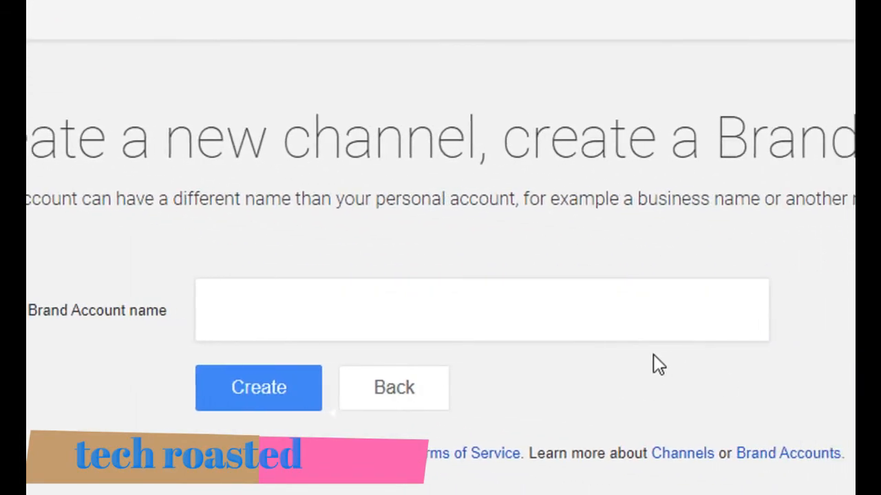
click(733, 349)
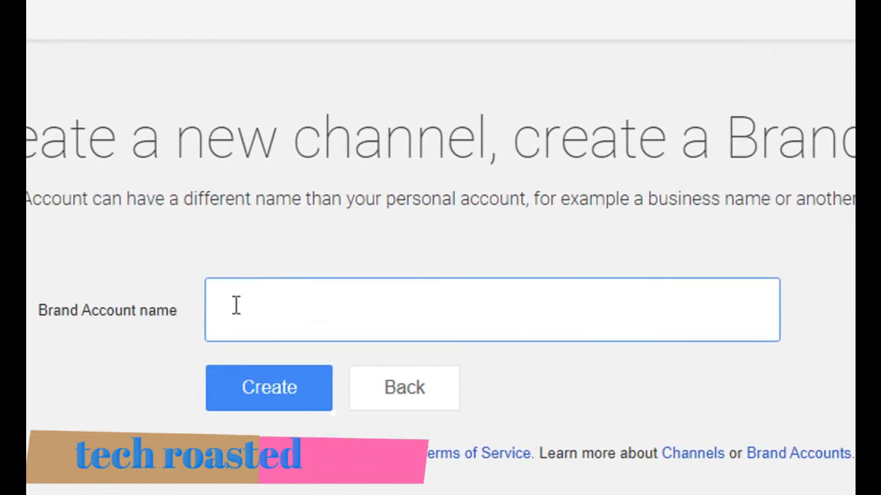
click(218, 309)
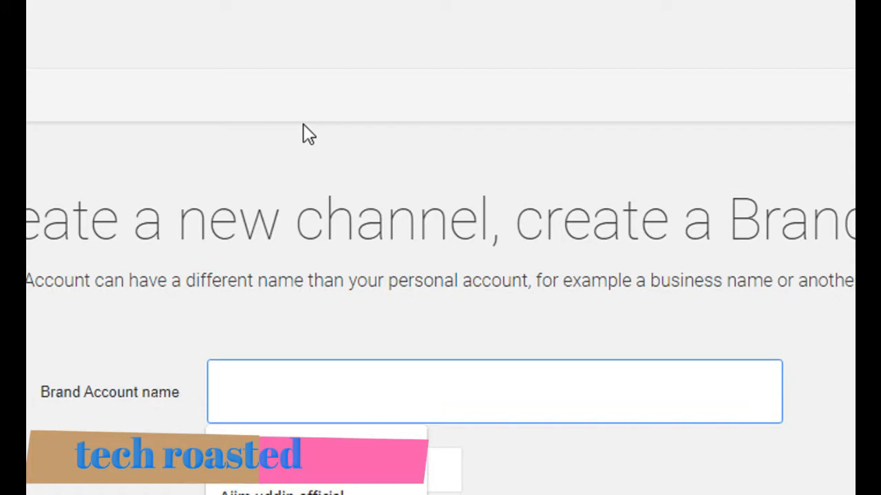
text(D)
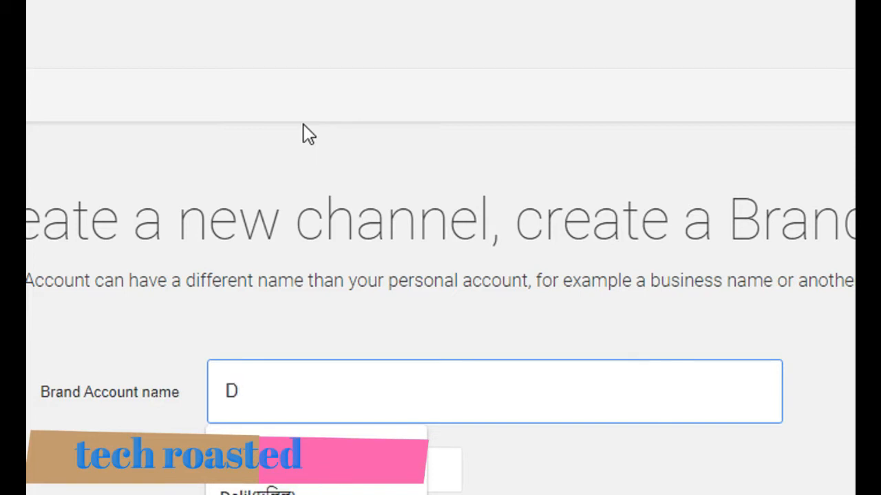
text(oli)
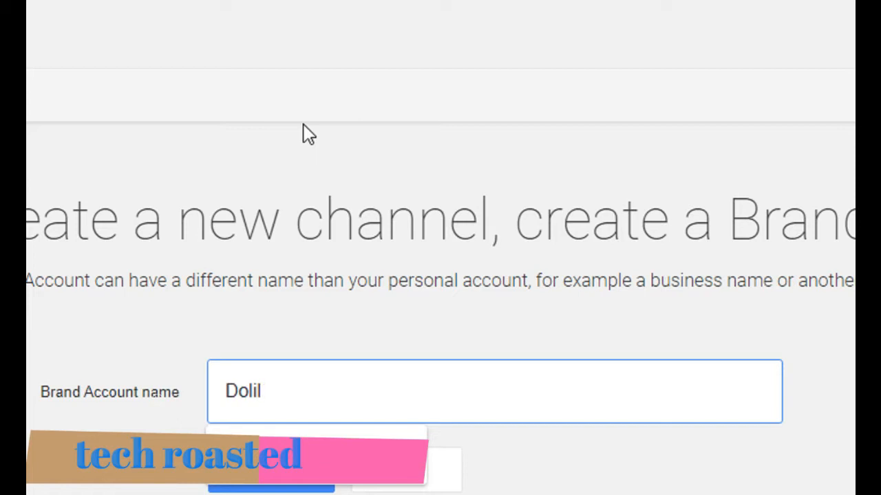
text(l-)
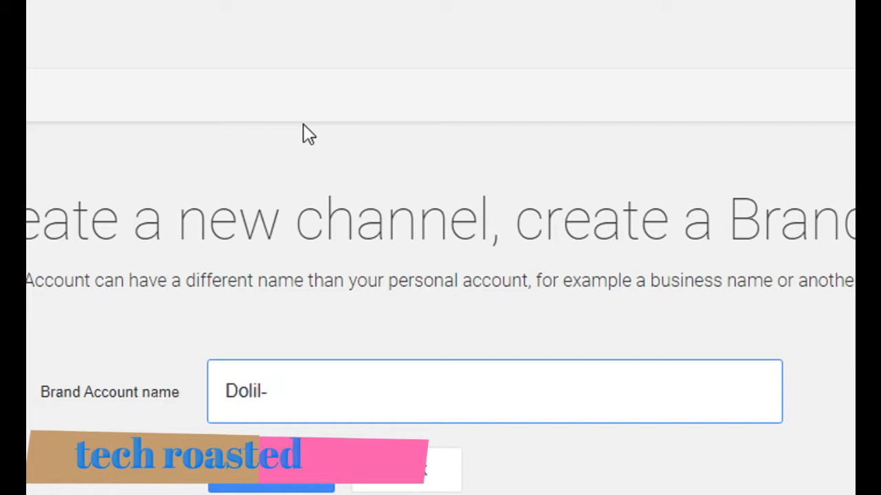
text(দলিল)
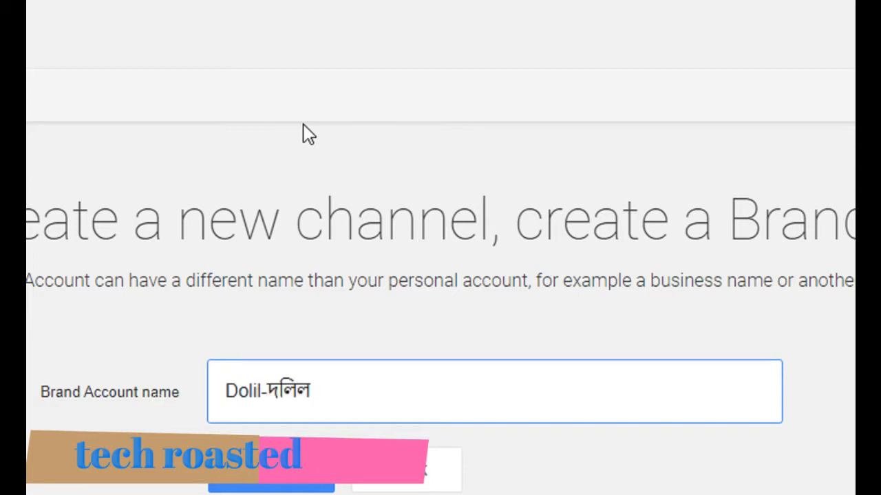
scroll(313, 357, down, 2)
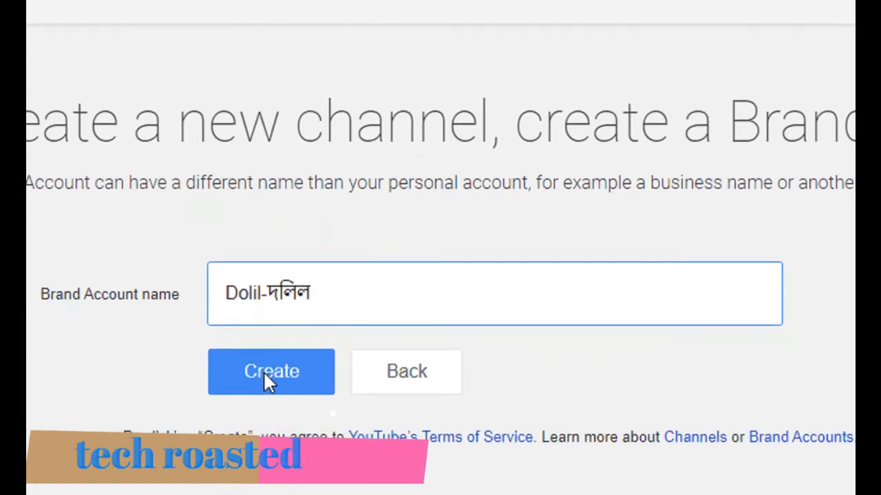
click(270, 404)
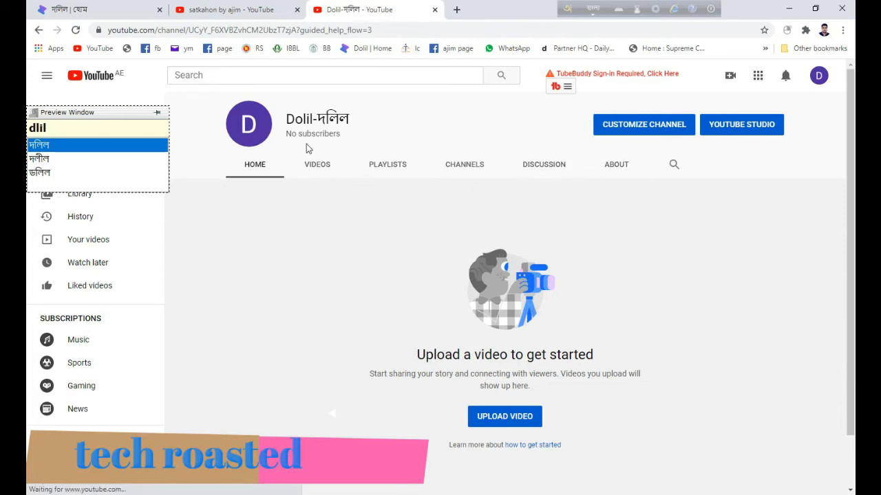
View the satkahon by ajim channel page as a reference and open the new Dolil-দলিল channel for customization.
click(222, 9)
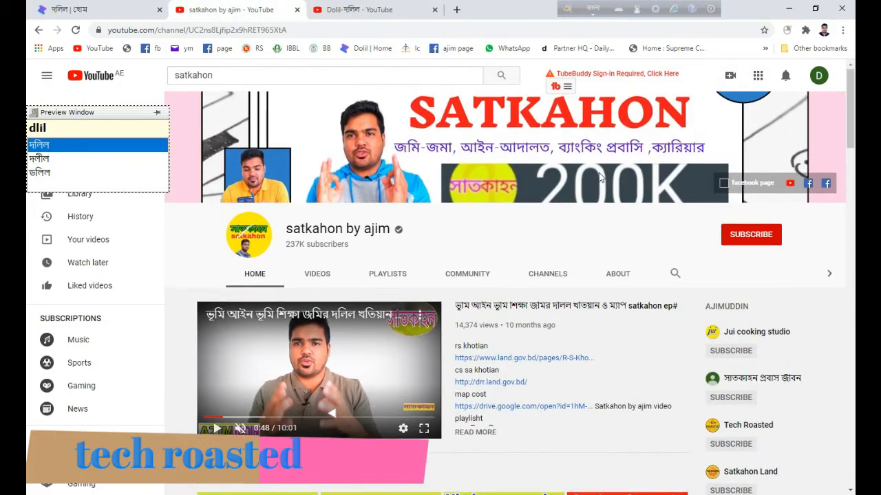
click(391, 10)
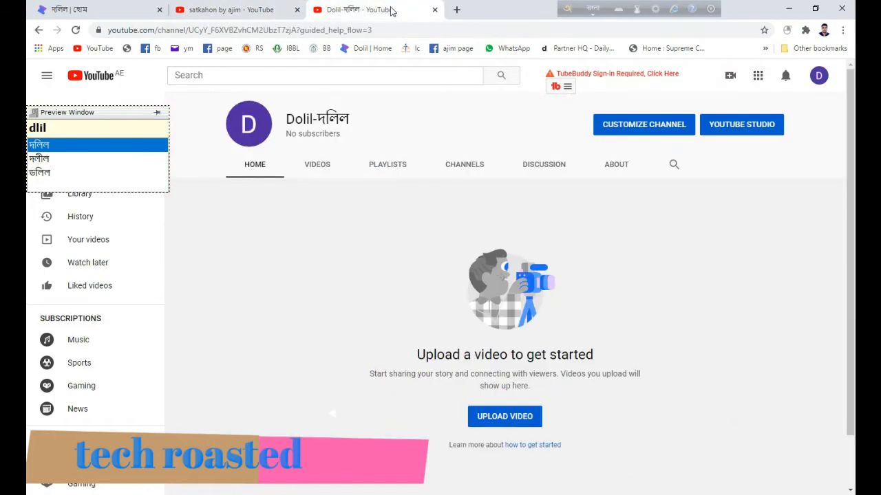
click(627, 130)
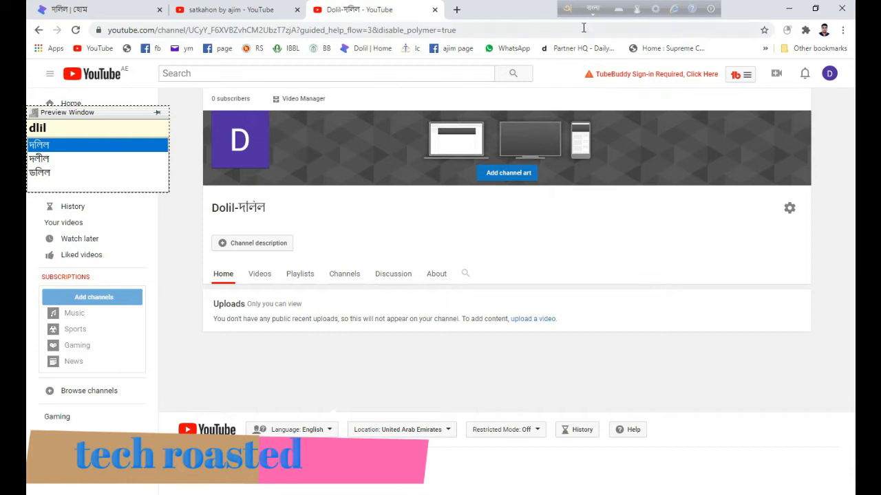
Search Google for canva in a new browser tab and open the Canva website.
click(456, 9)
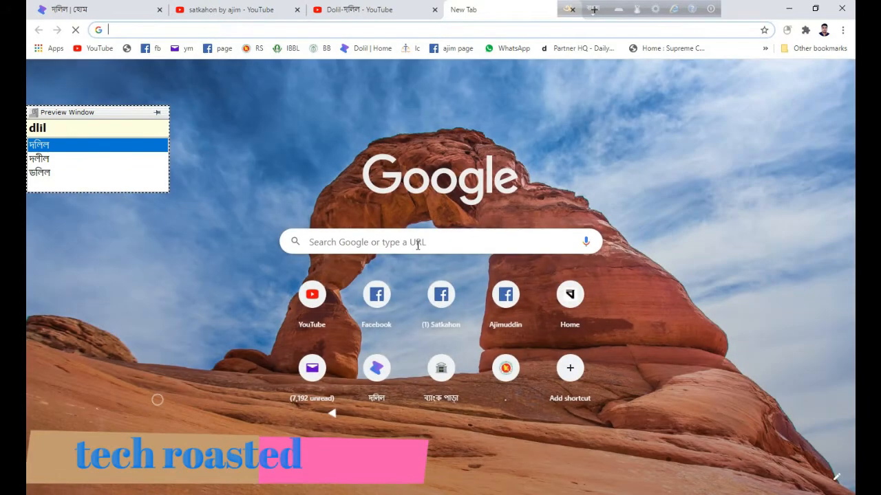
click(417, 243)
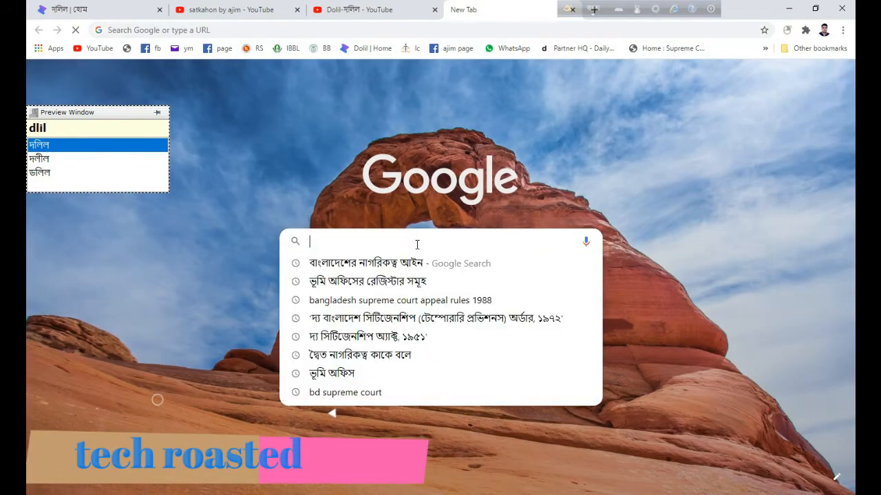
key(F12)
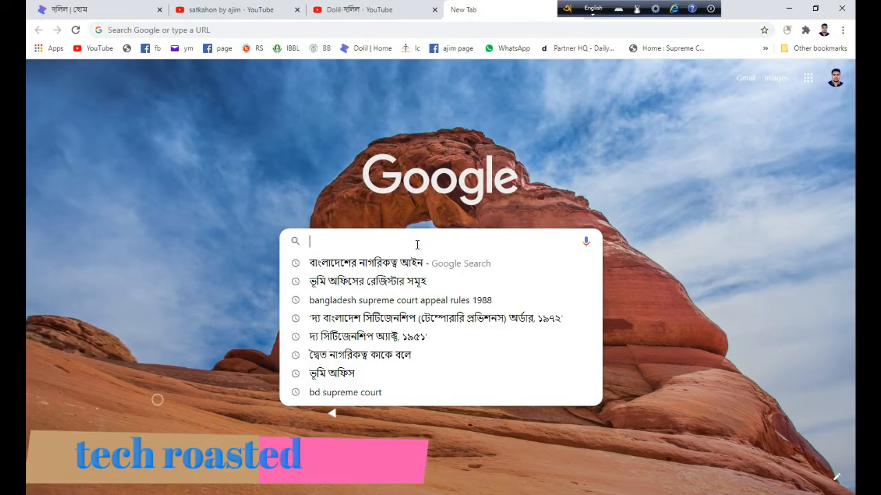
text(cam)
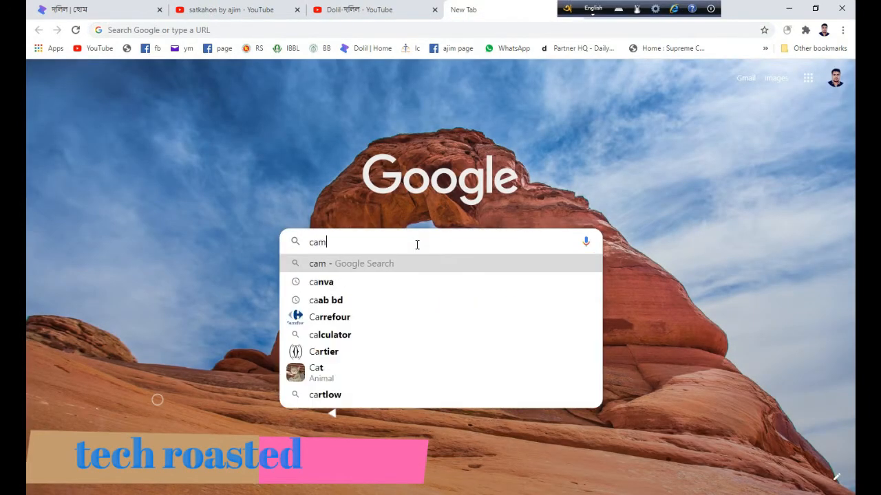
key(BackSpace)
text(nva)
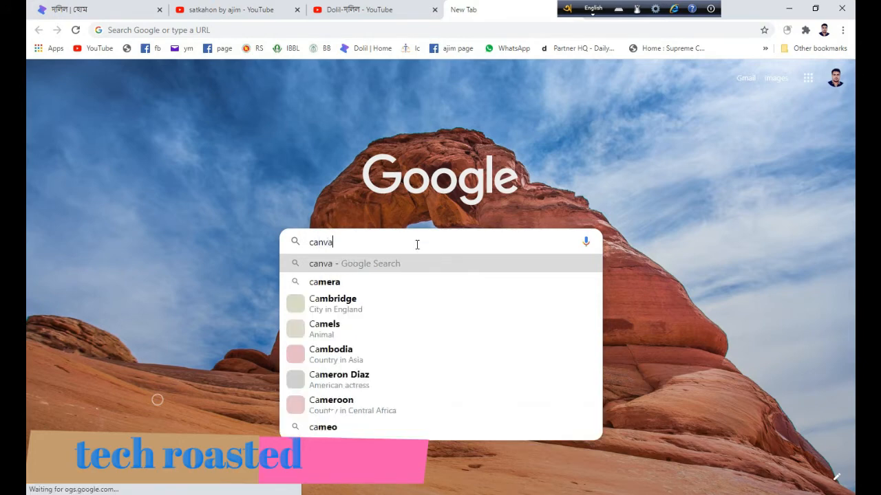
key(Return)
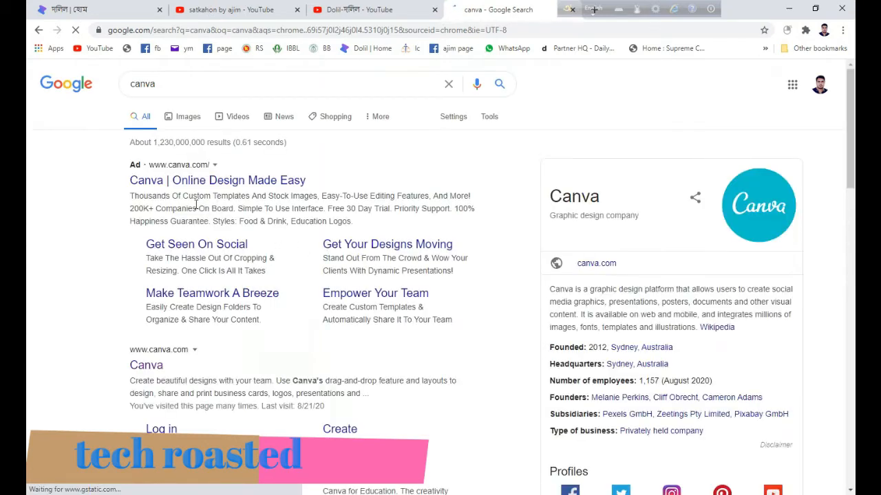
click(154, 370)
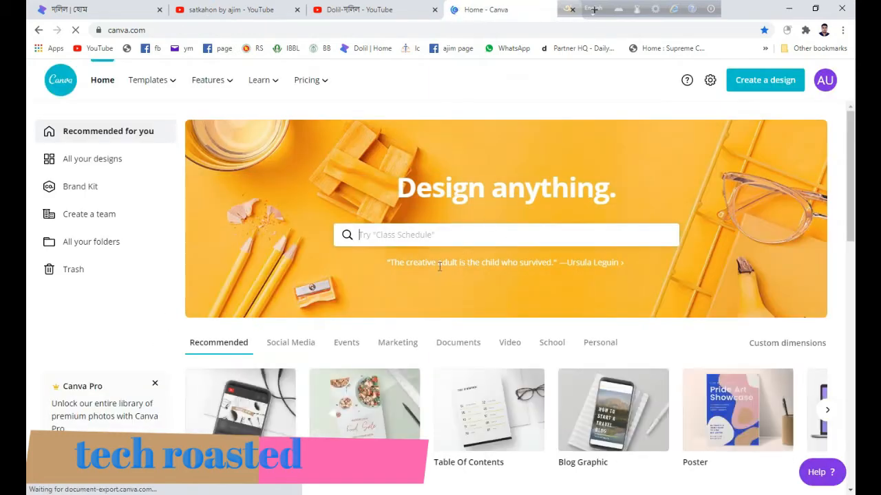
Open the existing yellow Dolil.Com circle logo from your own Canva designs for editing.
click(419, 237)
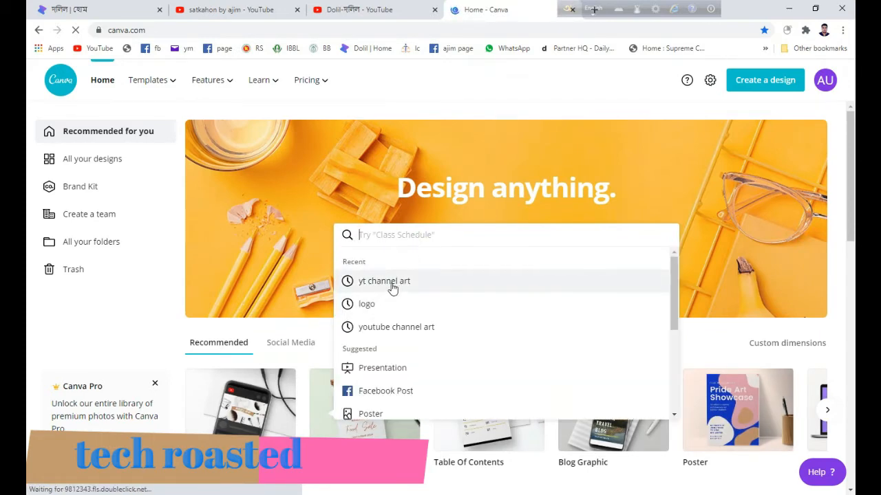
scroll(251, 313, down, 4)
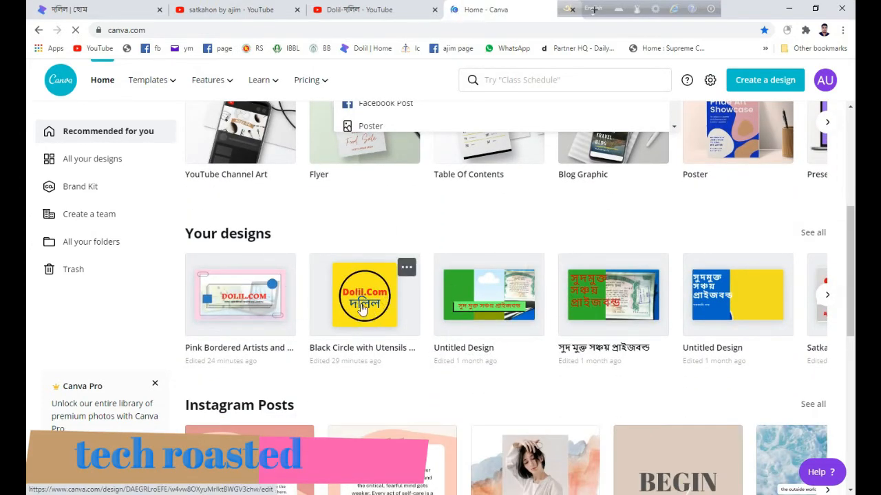
click(362, 309)
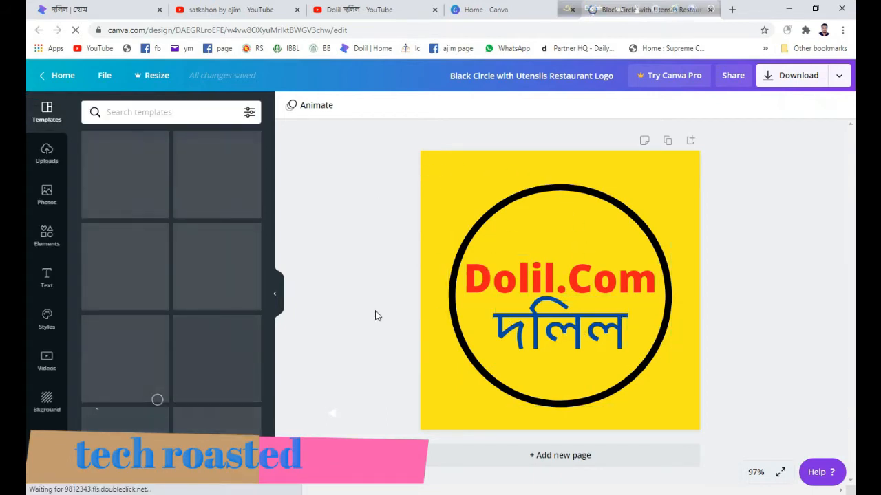
Try several background colours on the Dolil.Com logo, including red and white, and set the background to green.
click(46, 406)
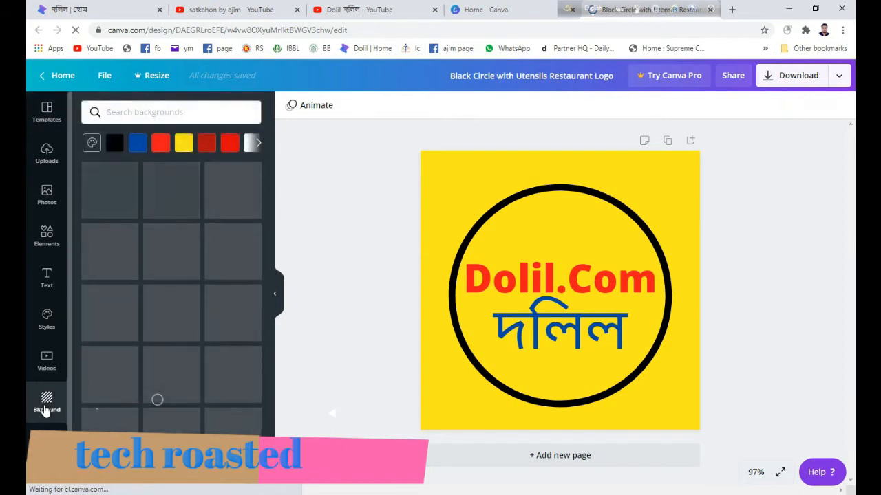
click(159, 145)
click(184, 145)
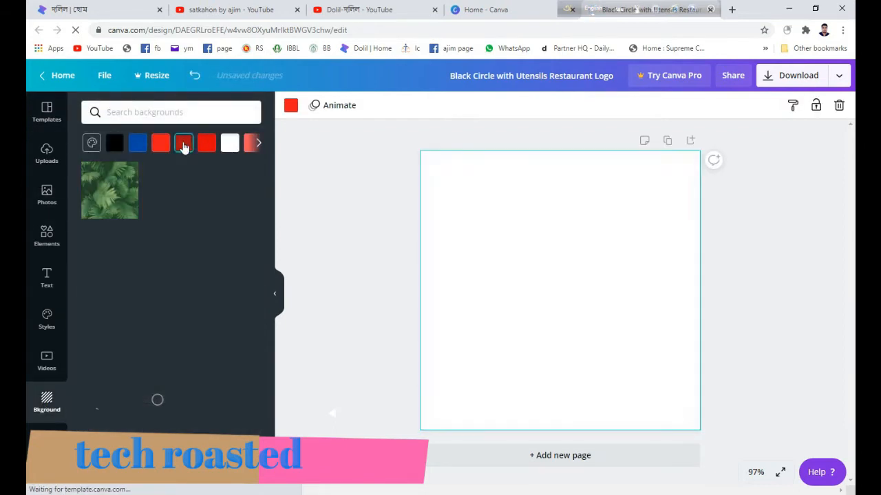
click(206, 144)
click(229, 145)
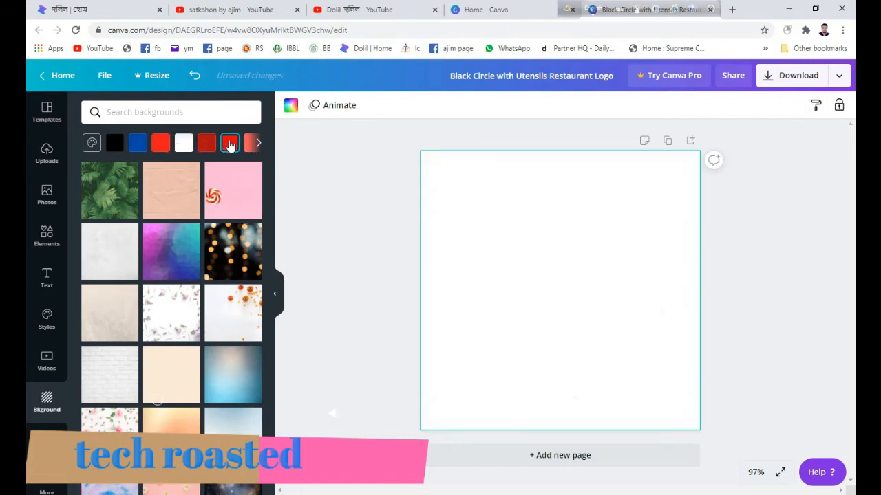
click(259, 143)
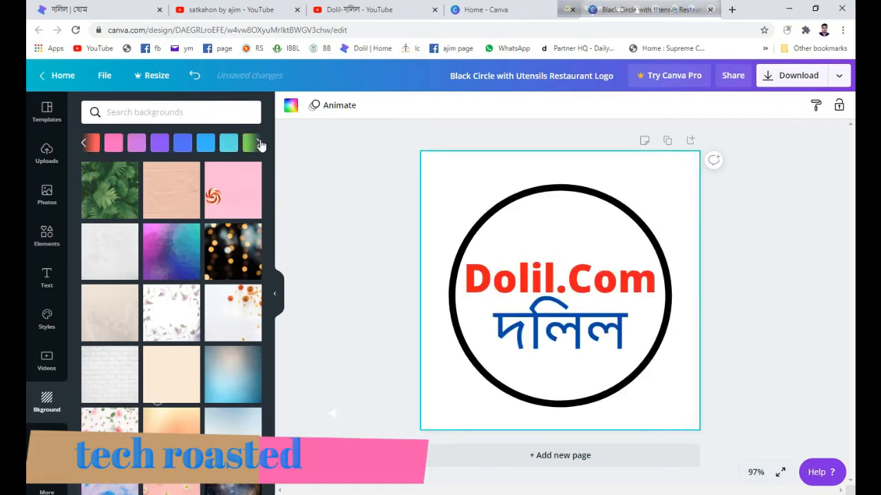
click(253, 144)
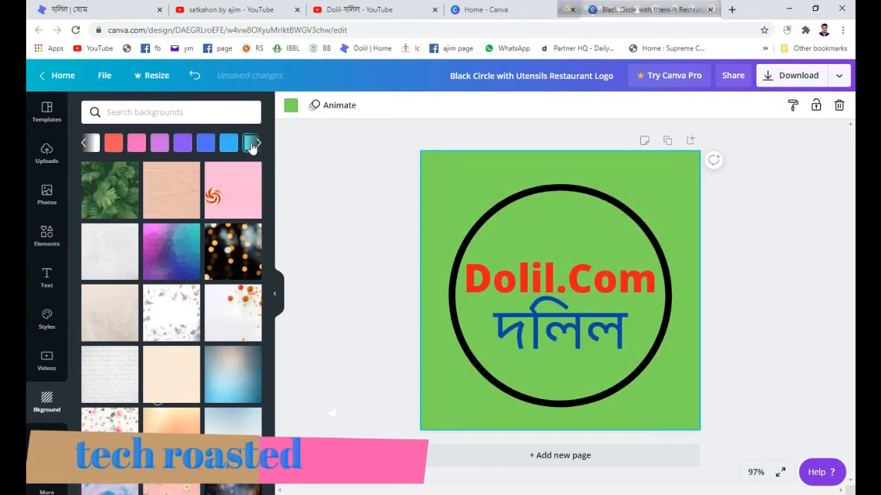
click(85, 144)
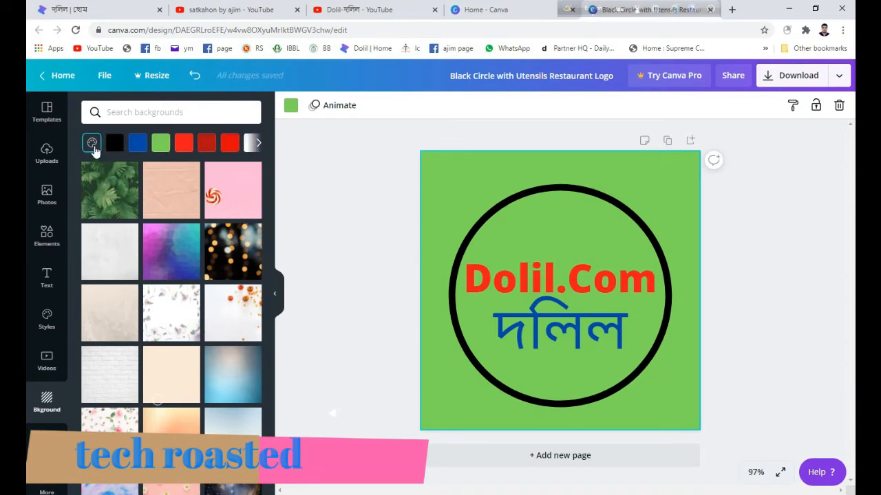
Try a custom background colour for the logo by shifting the picker's hue to yellow-green.
click(92, 143)
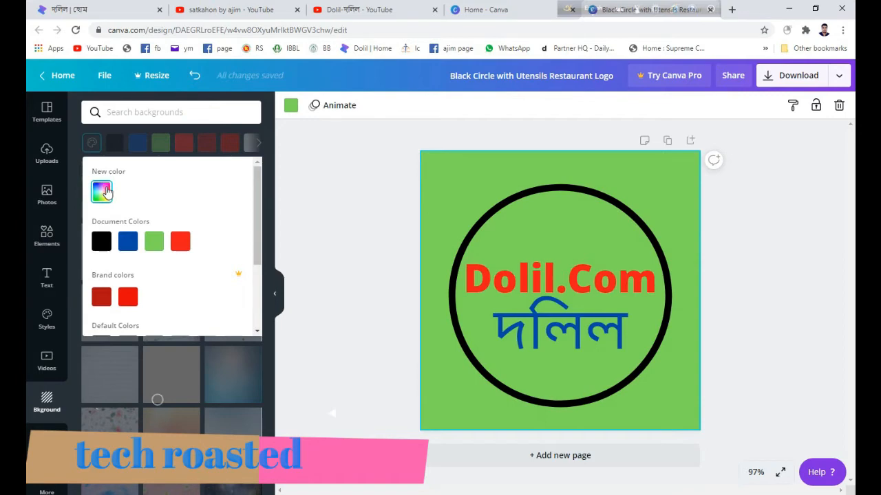
click(101, 192)
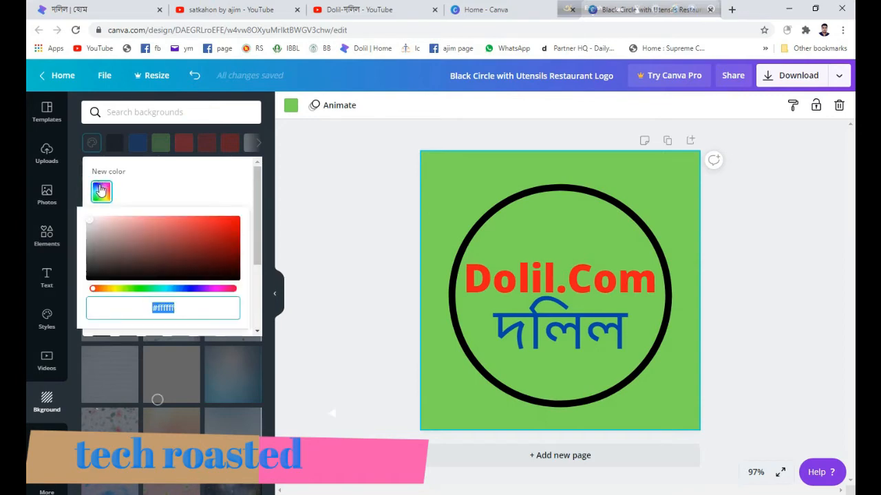
click(113, 289)
mouse_move(121, 294)
mouse_down()
mouse_move(132, 296)
mouse_move(107, 295)
mouse_move(126, 291)
mouse_up()
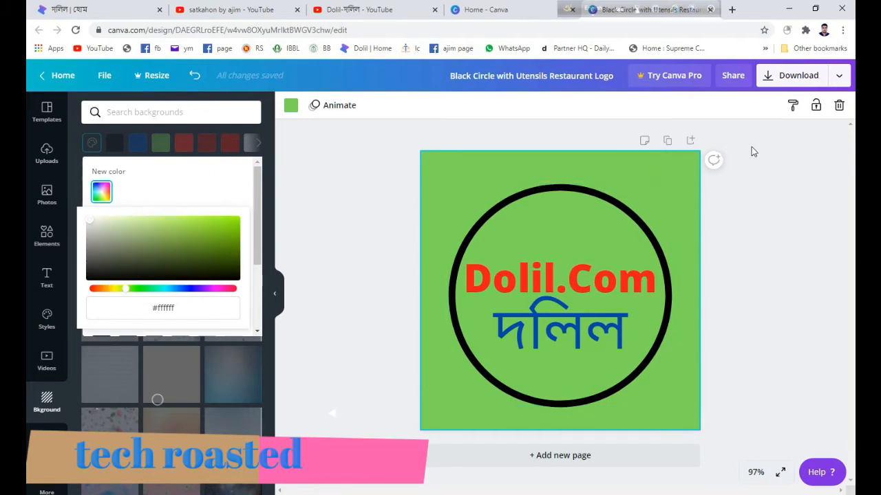
Return to the Canva home page and search the templates for logo.
click(53, 77)
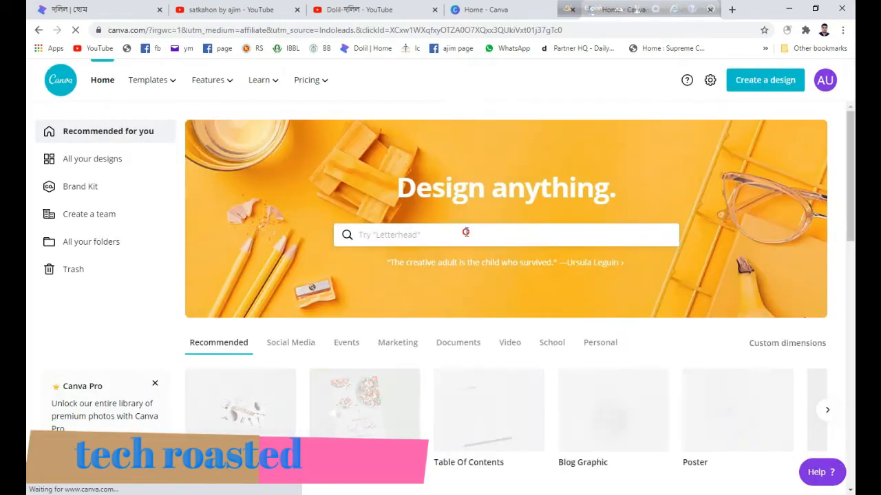
click(466, 233)
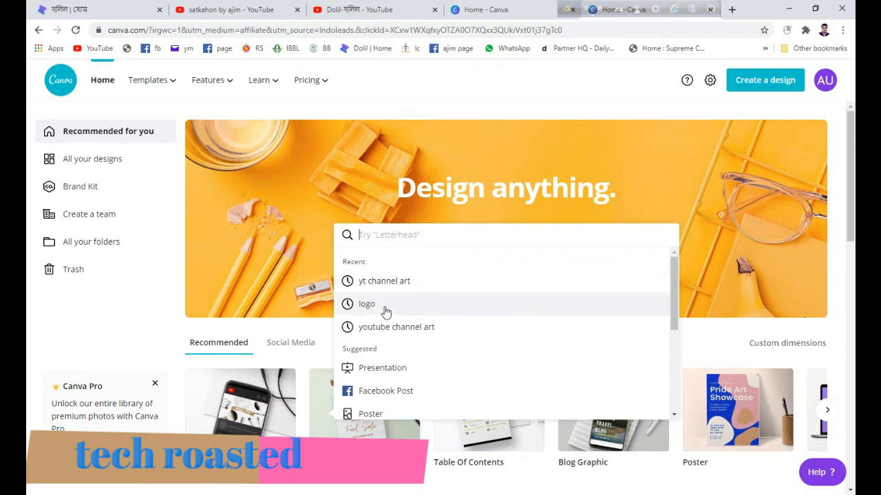
click(382, 306)
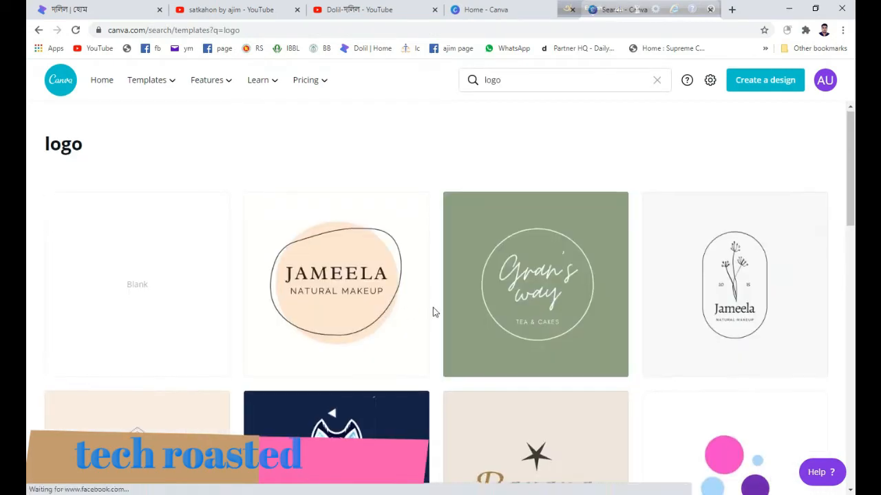
Browse the logo templates and open the black circle SUPER SOGBU design for editing.
scroll(454, 316, down, 3)
scroll(467, 320, down, 12)
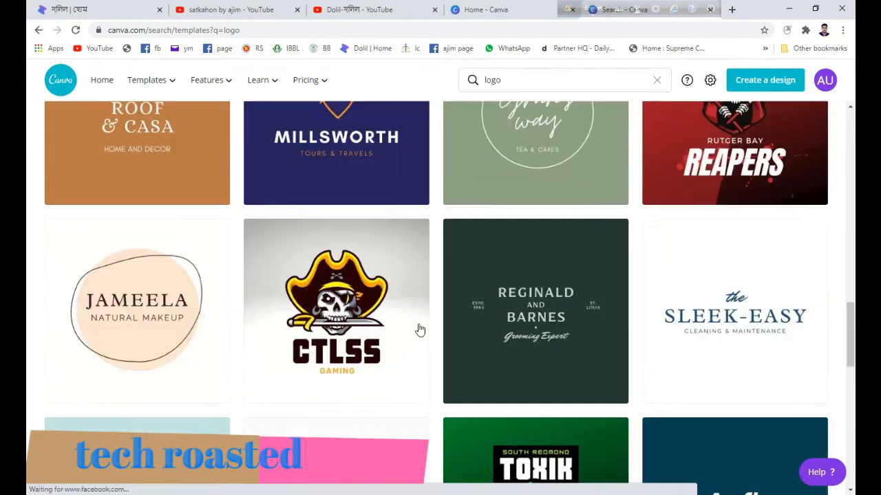
scroll(420, 329, up, 3)
scroll(419, 329, down, 8)
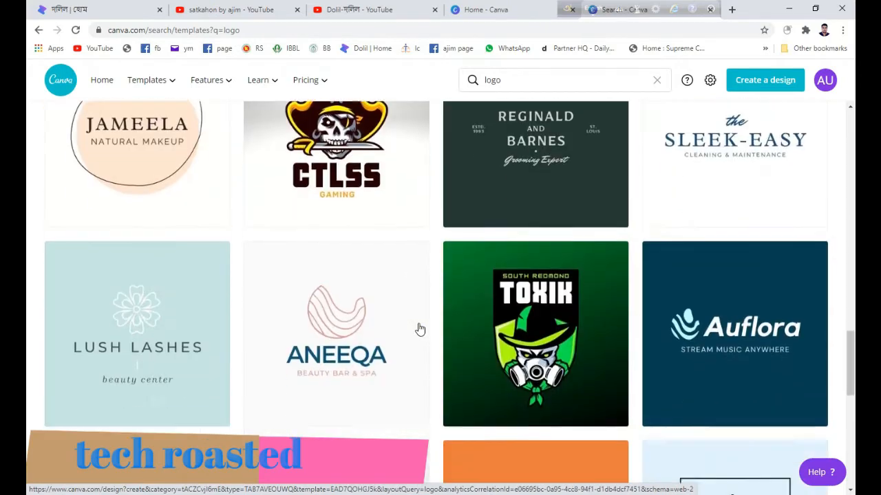
scroll(420, 330, down, 14)
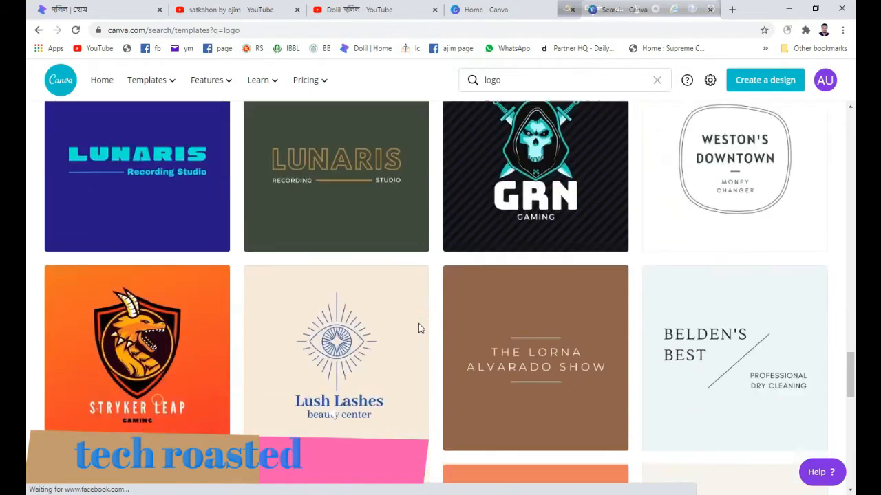
scroll(419, 328, down, 9)
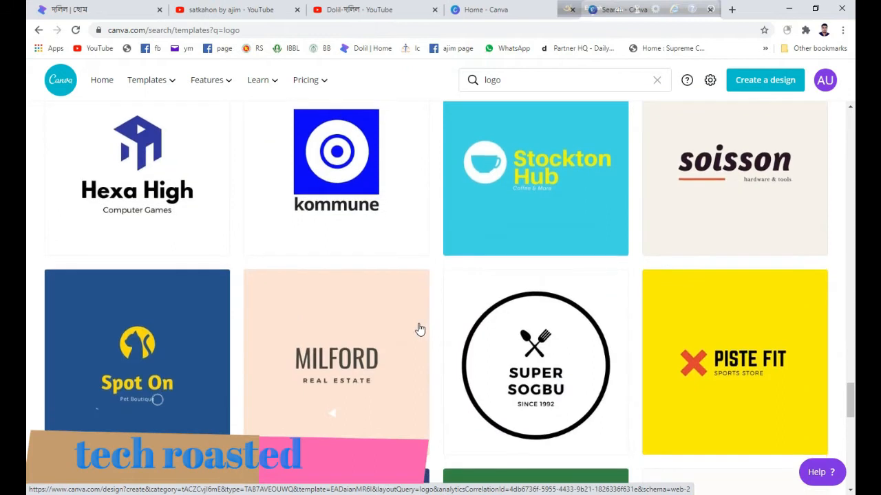
scroll(420, 329, down, 2)
click(559, 293)
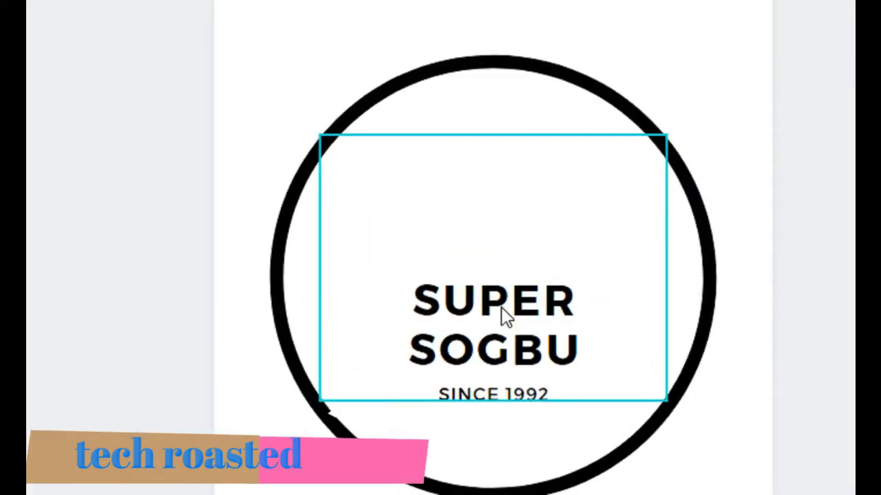
Delete the crossed utensils icon and the SUPER SOGBU text from inside the circle.
double_click(501, 307)
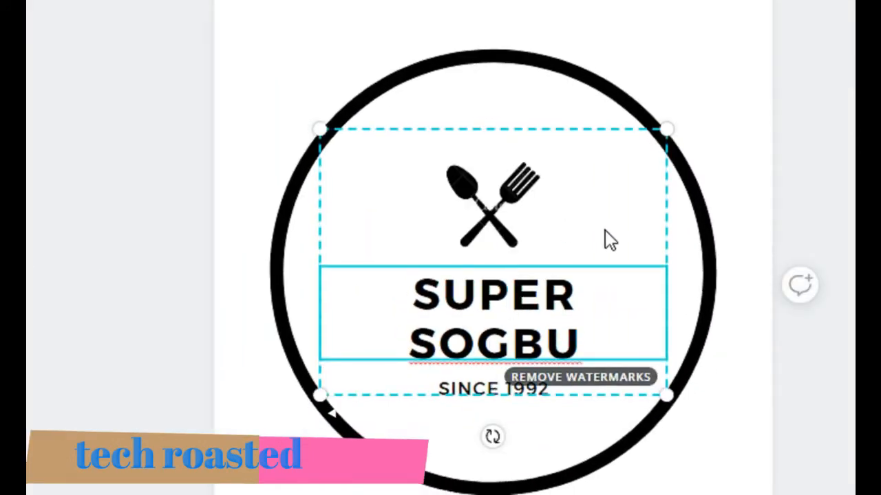
key(Delete)
click(489, 208)
key(Delete)
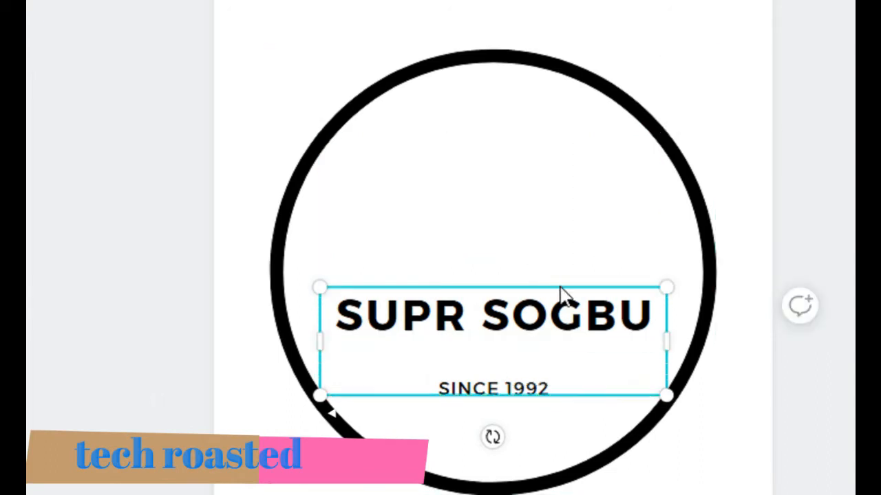
click(563, 306)
key(Delete)
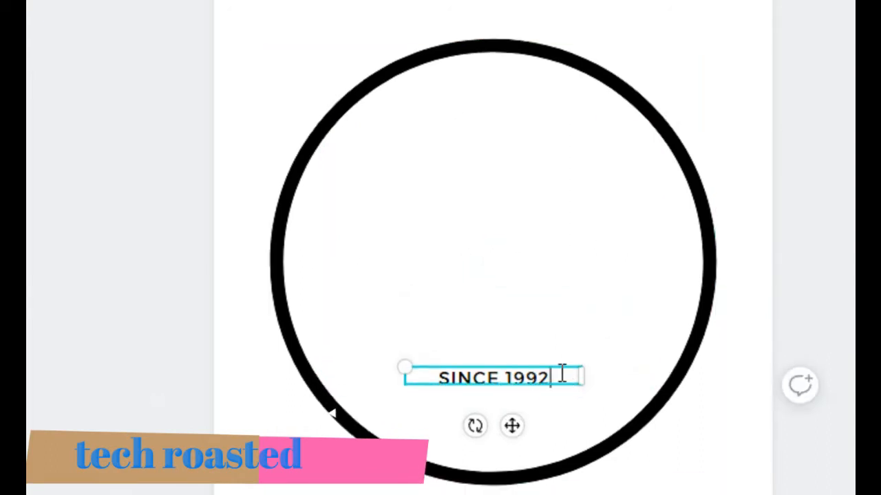
Erase the SINCE 1992 text so that only the black circle remains in the design.
click(562, 375)
key(BackSpace)
key(BackSpace)
key(BackSpace)
key(BackSpace)
key(BackSpace)
key(BackSpace)
key(BackSpace)
key(BackSpace)
key(BackSpace)
key(BackSpace)
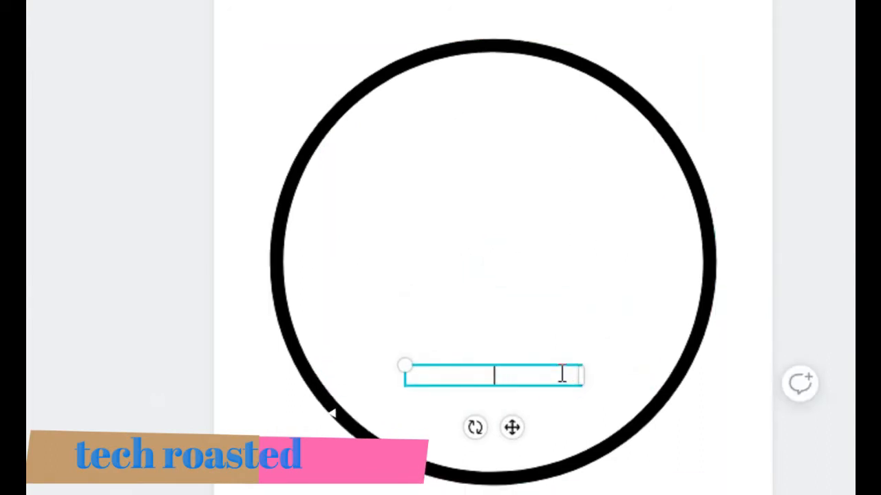
click(470, 231)
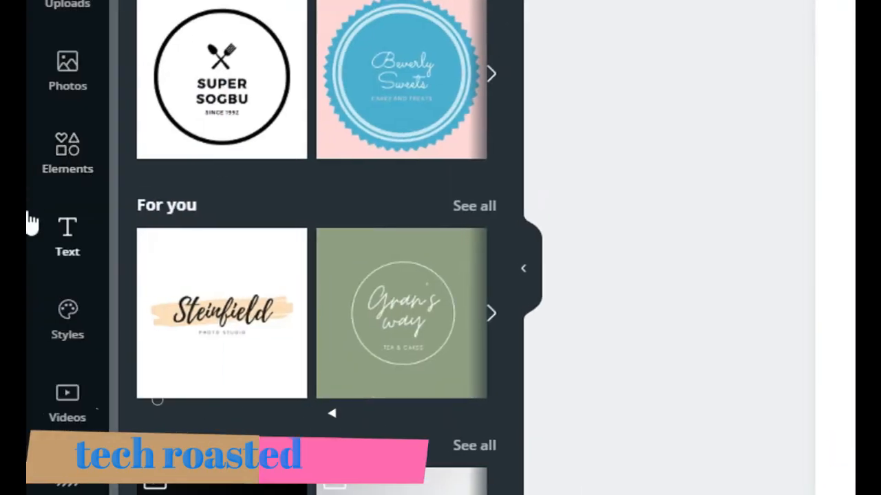
Try a custom colour on the black circle, delete the circle and undo the deletion.
click(65, 251)
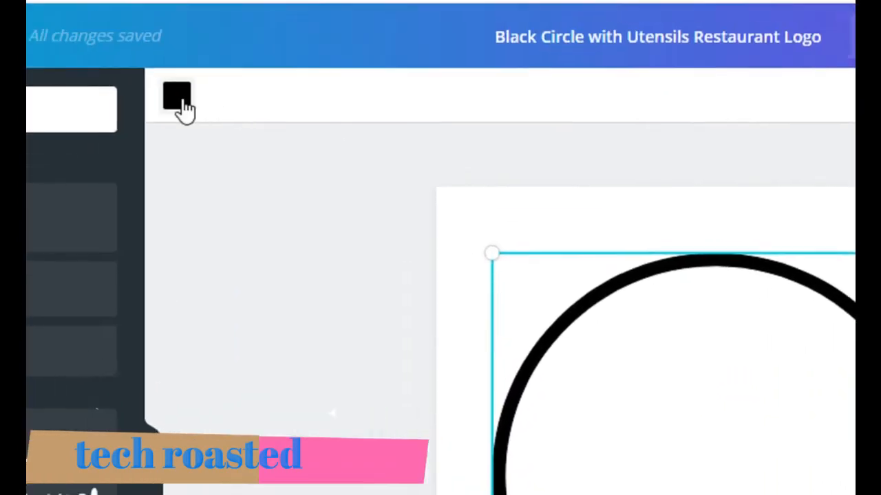
click(232, 123)
click(163, 258)
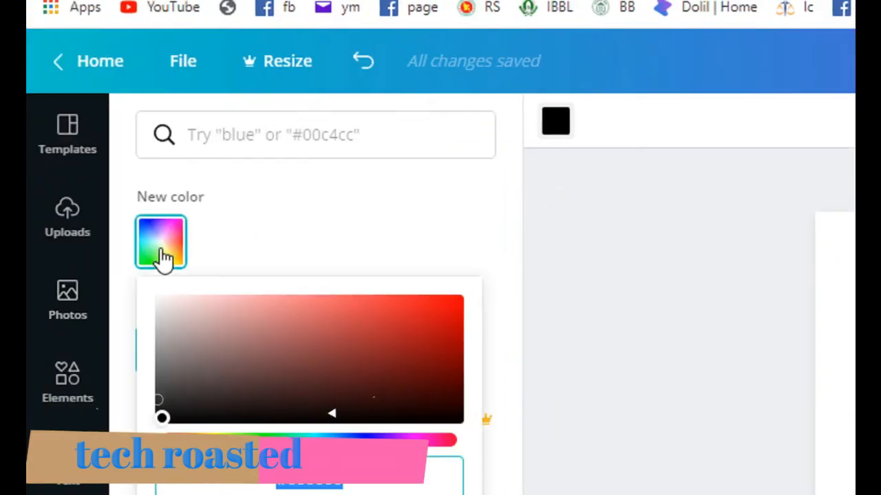
click(209, 440)
click(766, 383)
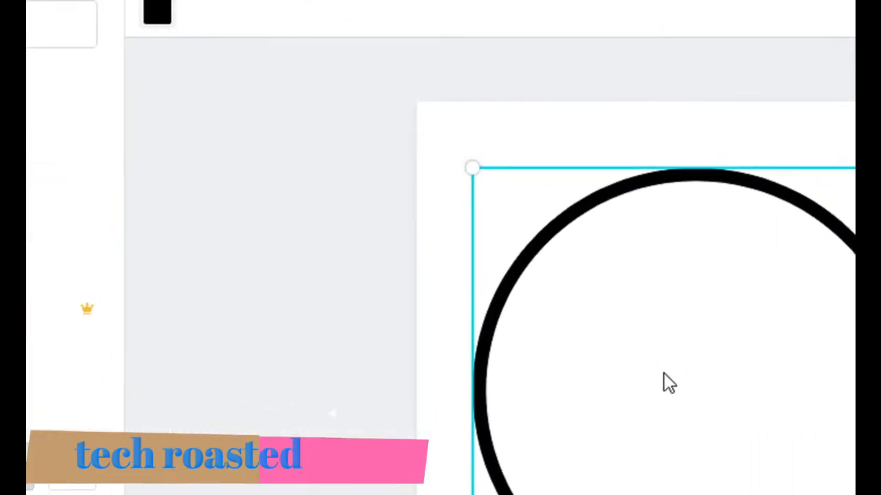
key(Delete)
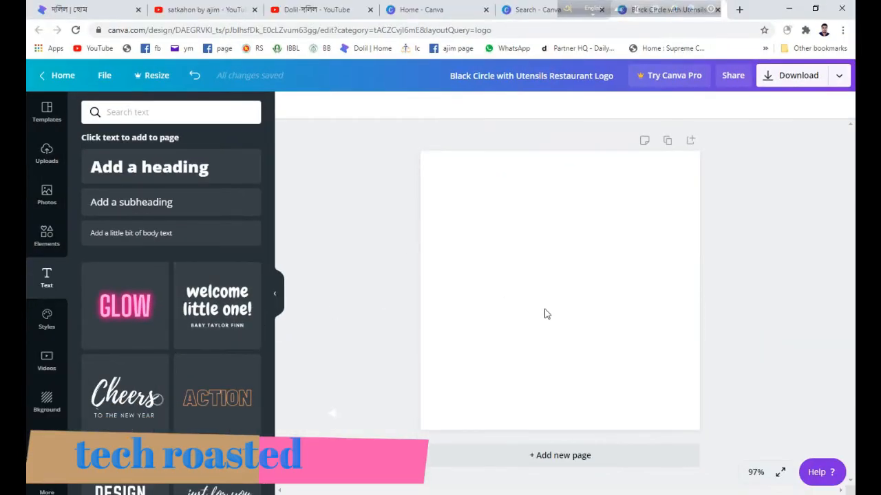
key(ctrl+z)
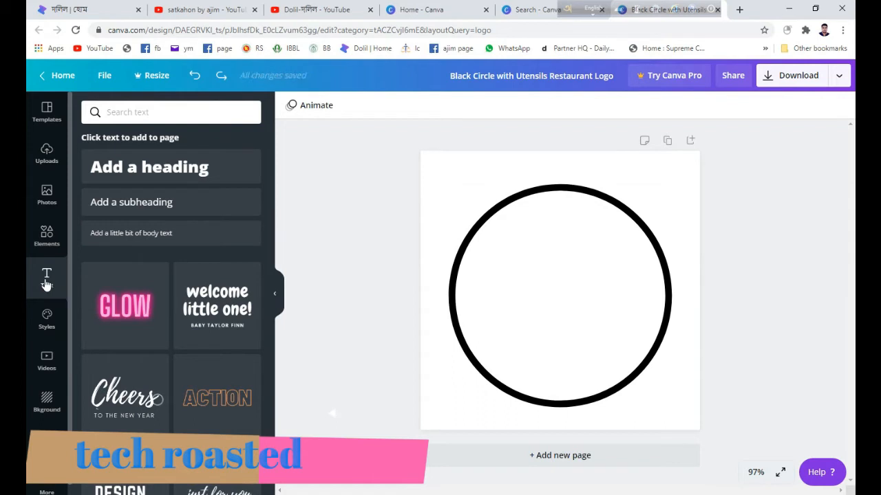
Add a heading inside the circle and clear its placeholder text.
click(155, 179)
click(583, 291)
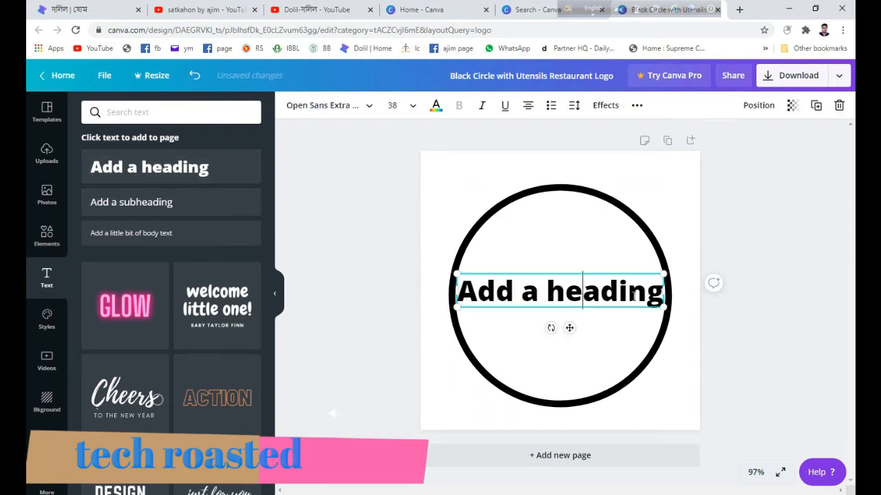
key(BackSpace)
key(BackSpace)
key(BackSpace)
key(BackSpace)
key(BackSpace)
key(BackSpace)
key(BackSpace)
key(BackSpace)
key(BackSpace)
key(BackSpace)
key(BackSpace)
key(BackSpace)
key(BackSpace)
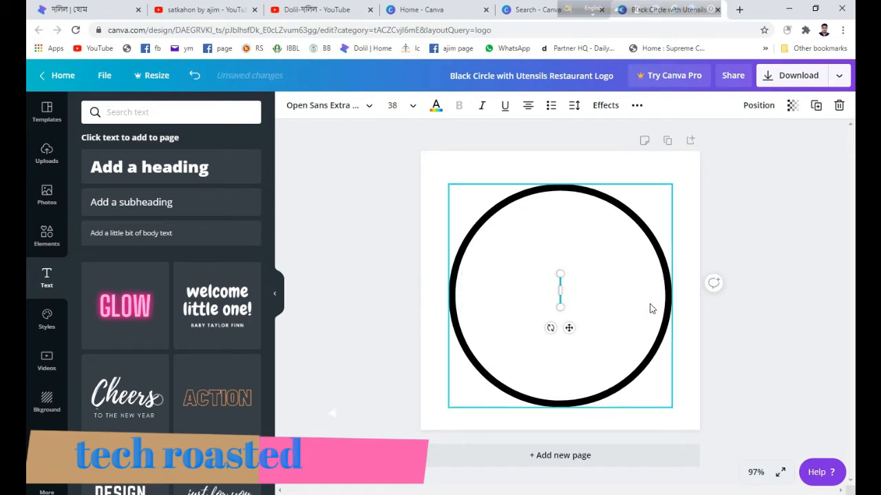
Enter Dolil.Com as the heading's text, with a capital D and a capital C.
text(d)
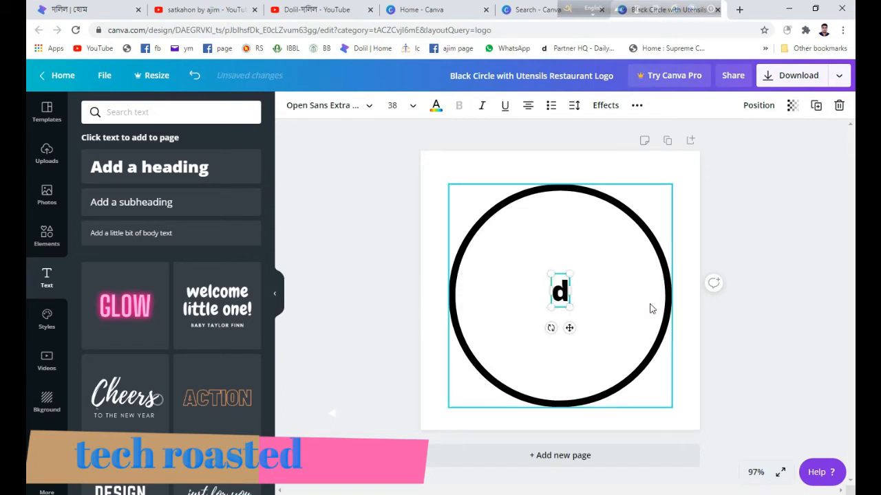
key(BackSpace)
text(DO)
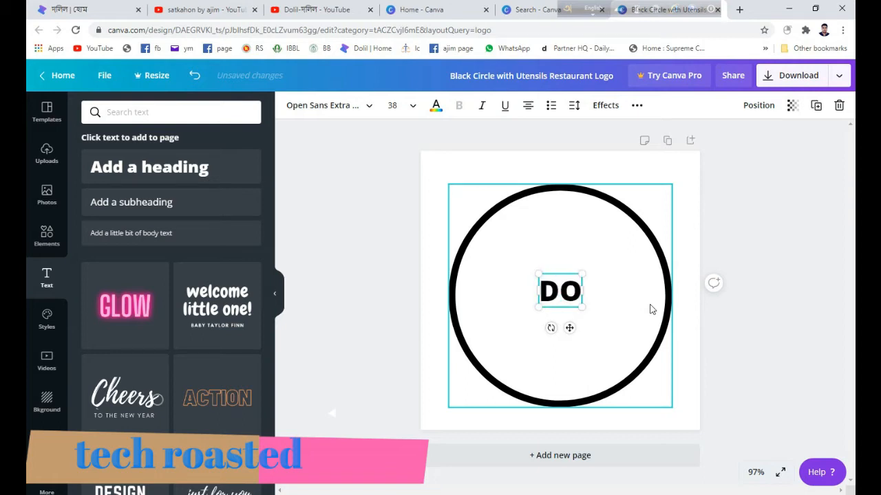
key(BackSpace)
text(ol)
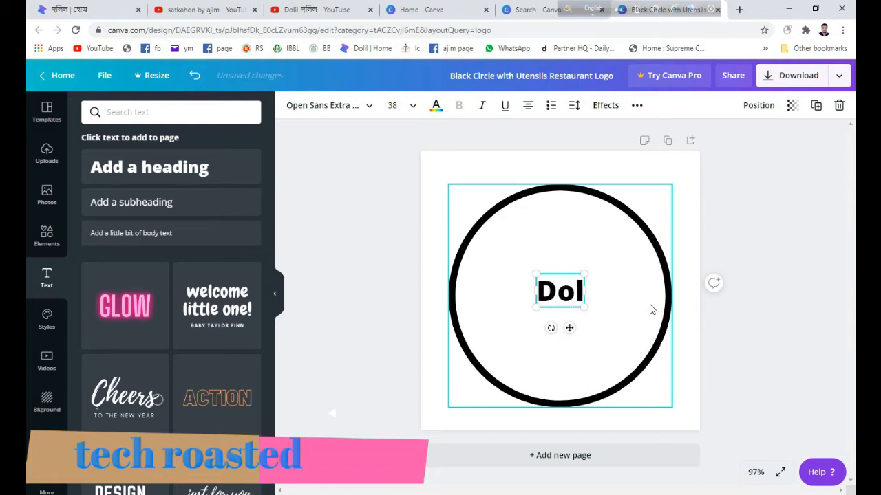
text(il.com)
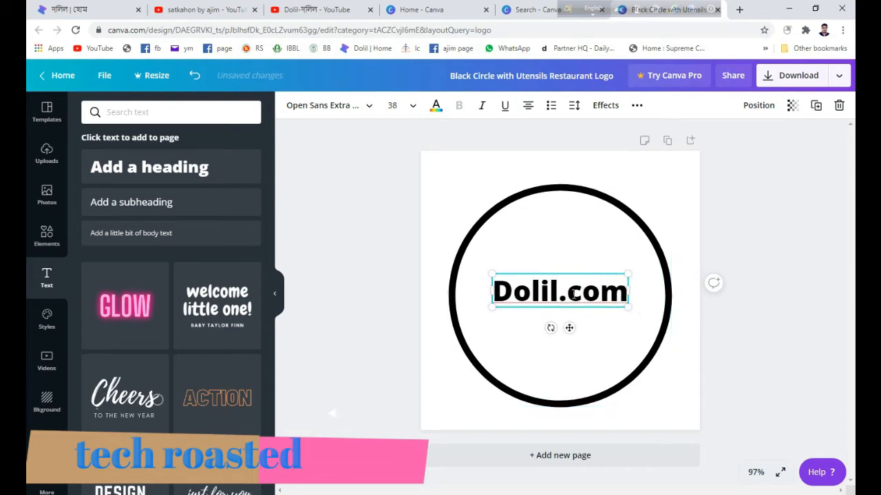
click(582, 293)
key(BackSpace)
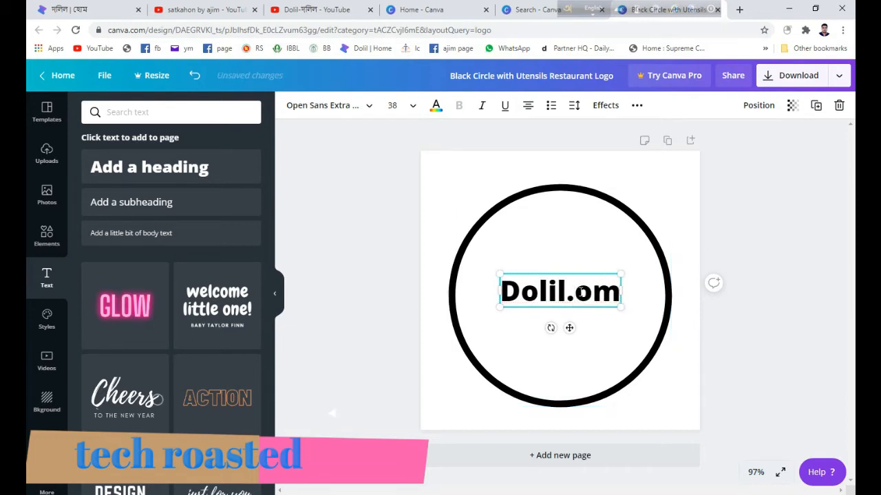
text(C)
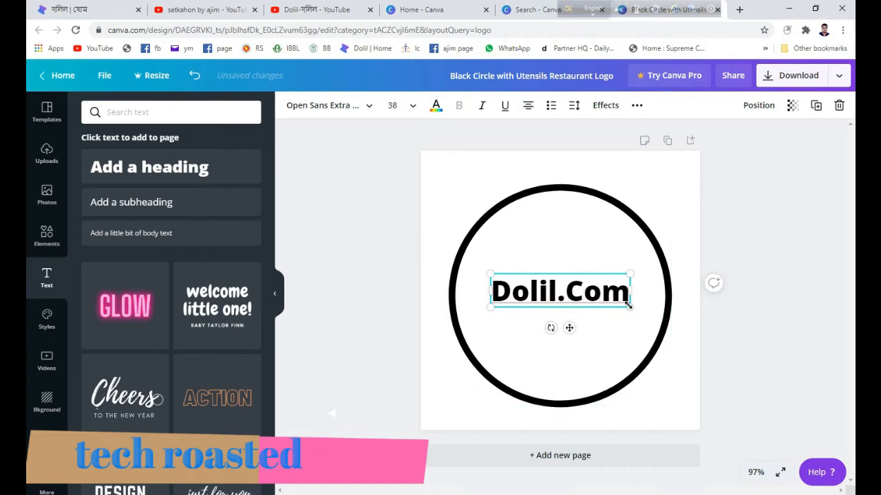
Enlarge the Dolil.Com heading to font size 51.7 and centre it slightly above the circle's middle.
drag(630, 307, 675, 328)
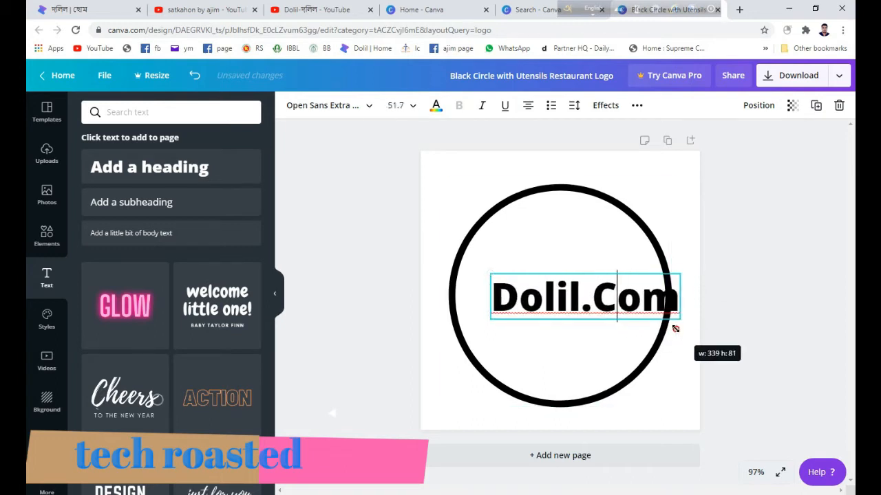
click(557, 332)
click(564, 304)
drag(563, 304, 539, 286)
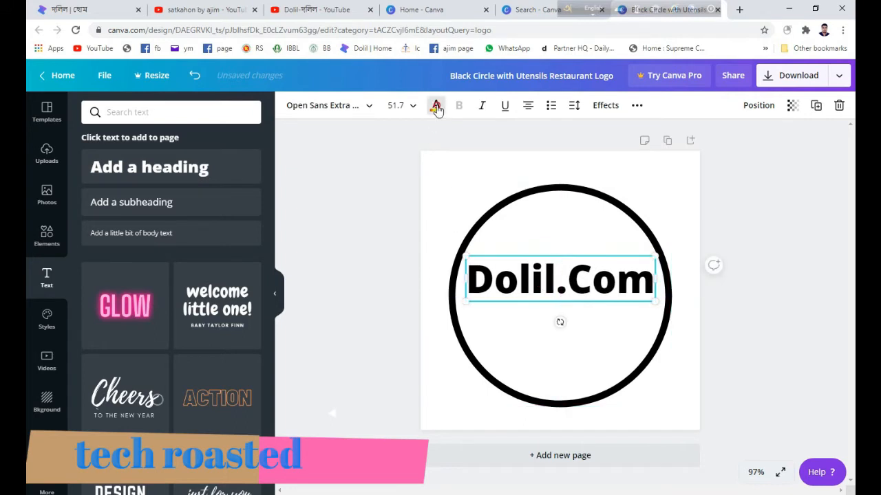
Set the Dolil.Com heading's text colour to the default bright red.
click(436, 107)
click(98, 368)
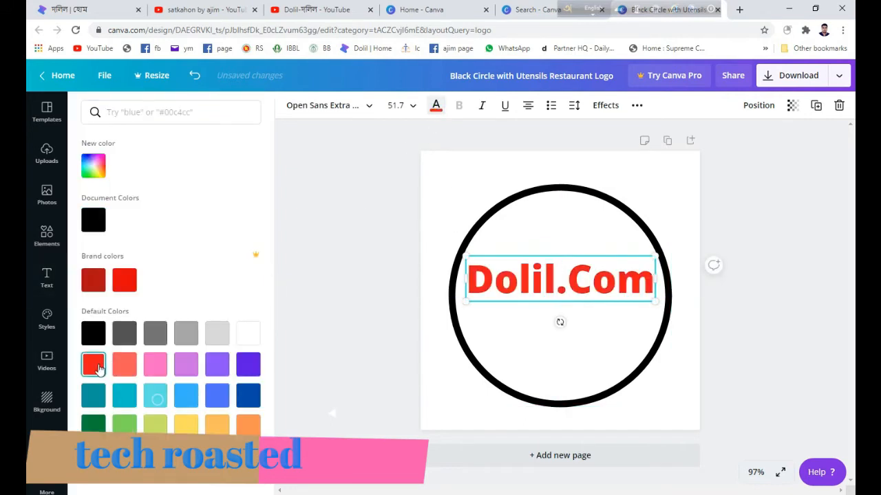
click(533, 372)
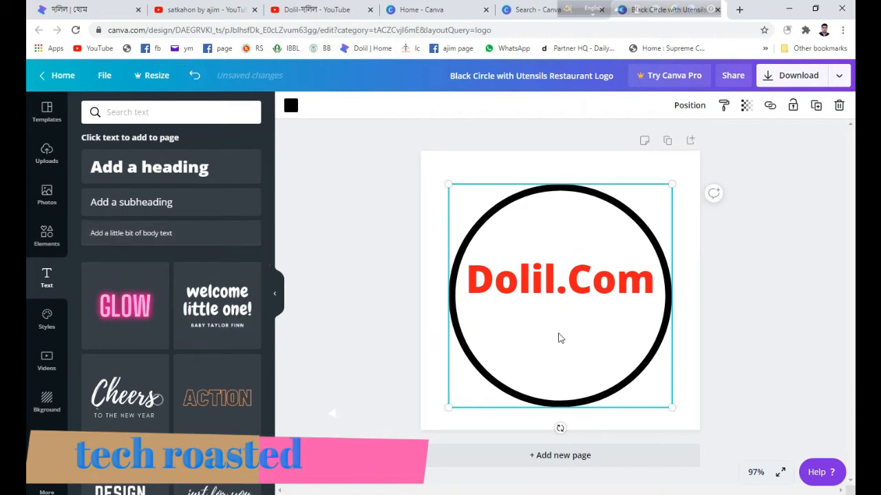
Add a second heading inside the circle and clear its placeholder text.
click(155, 168)
click(558, 294)
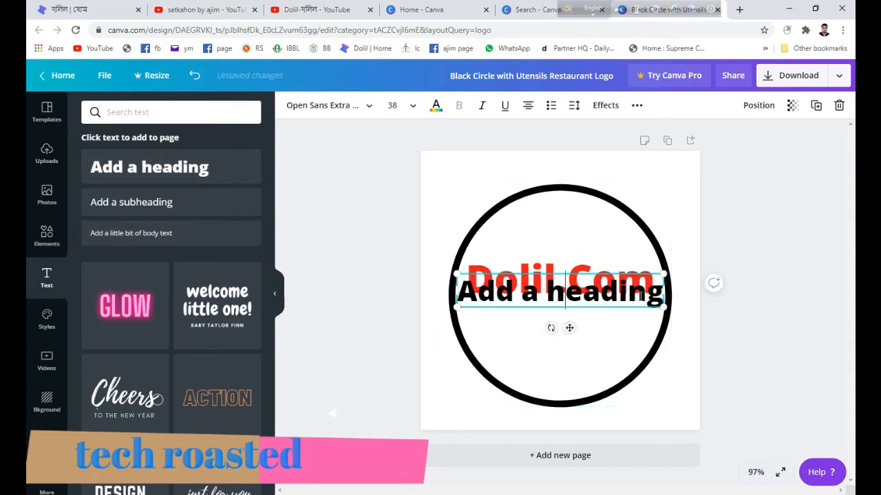
drag(658, 292, 657, 294)
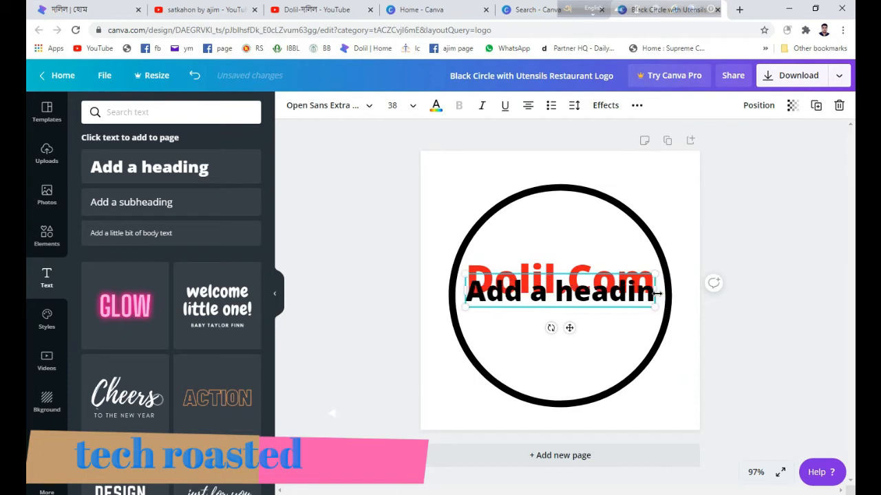
key(BackSpace)
key(BackSpace)
key(BackSpace)
key(BackSpace)
key(BackSpace)
key(BackSpace)
key(BackSpace)
key(BackSpace)
key(BackSpace)
key(BackSpace)
key(BackSpace)
key(BackSpace)
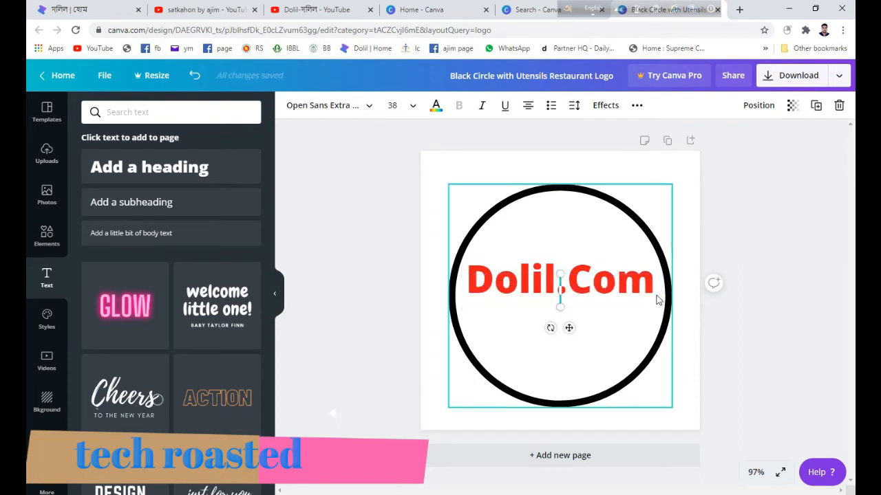
Switch the keyboard input to Bangla and enter দলিল as the second heading's text.
key(F12)
text(DLIL)
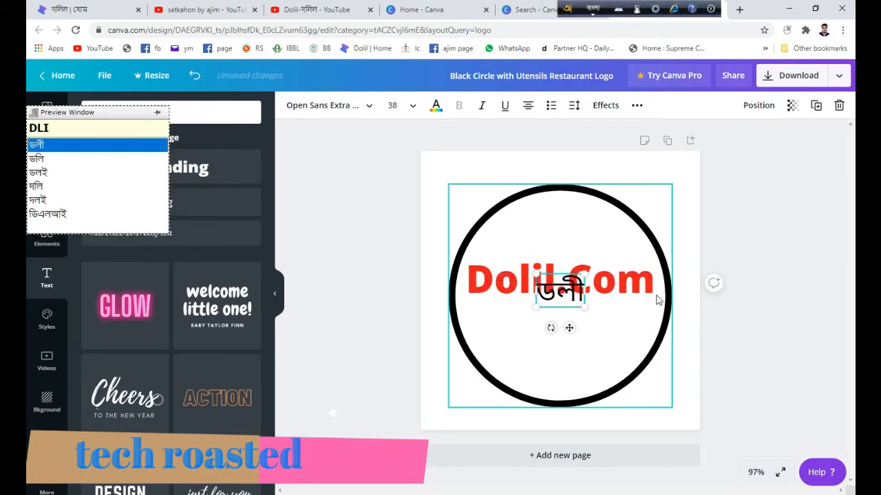
key(BackSpace)
key(BackSpace)
key(BackSpace)
key(BackSpace)
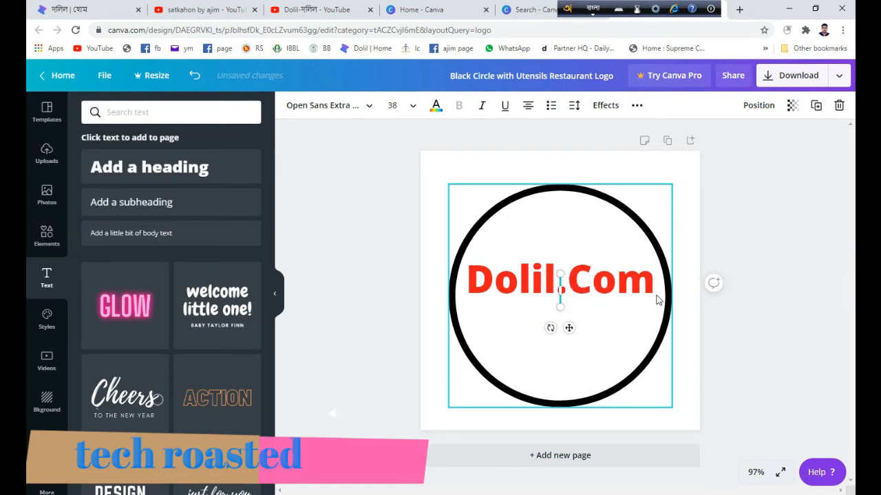
text(dlil)
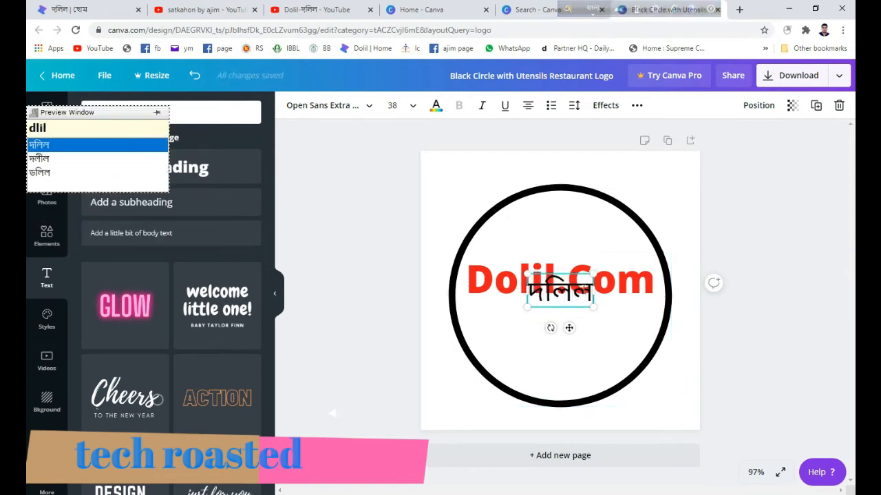
Enlarge the দলিল heading to font size 83.1 and centre it directly below the Dolil.Com heading.
click(570, 355)
drag(556, 294, 456, 379)
drag(533, 364, 564, 349)
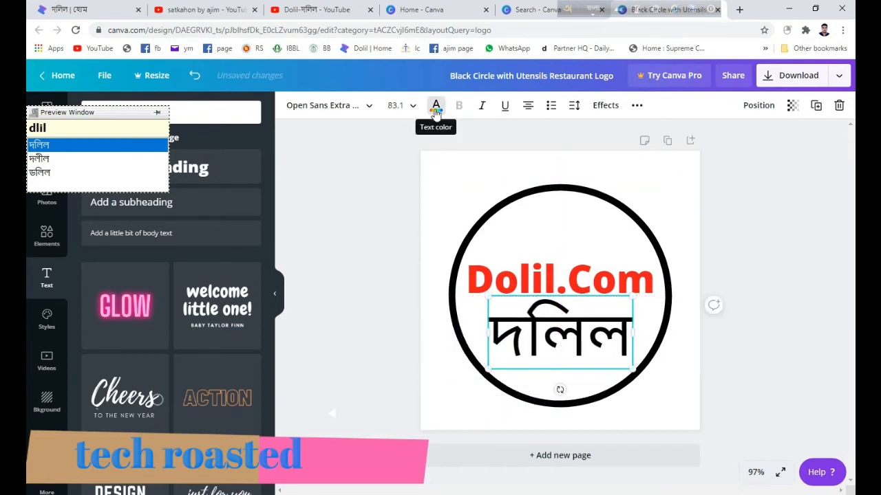
Try teal, black and yellow on the দলিল heading and set its text colour to the default light blue.
click(436, 107)
click(96, 396)
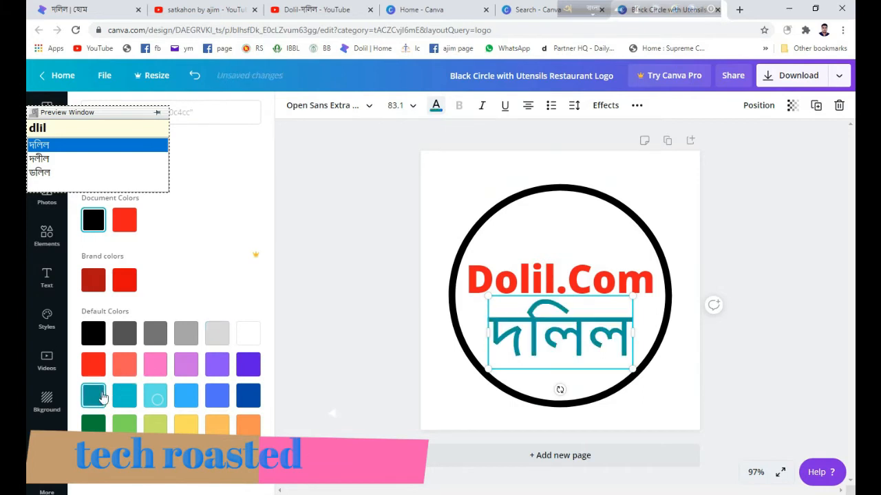
click(127, 395)
click(95, 335)
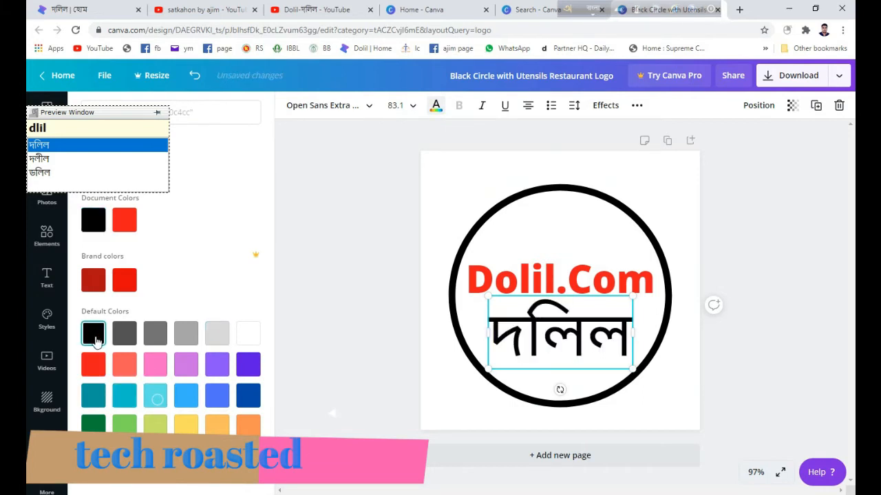
click(187, 425)
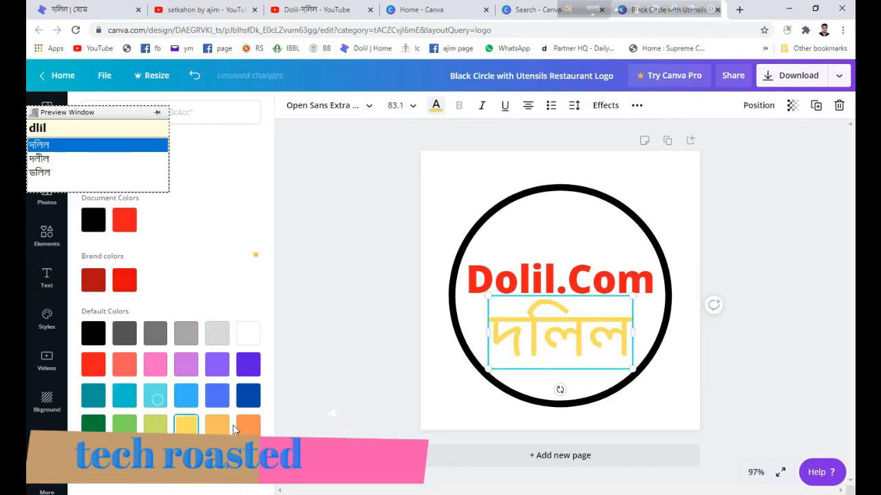
click(193, 396)
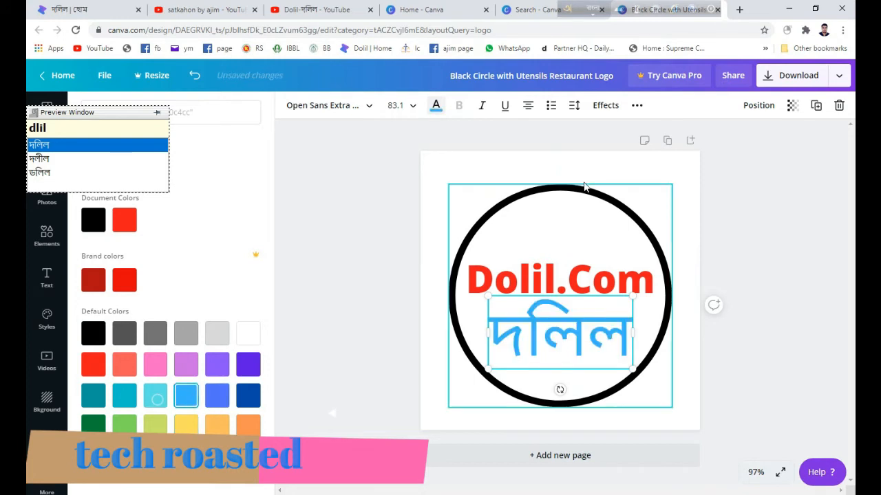
Open the background options for the page and move the Preview Window off the colour swatches.
click(560, 211)
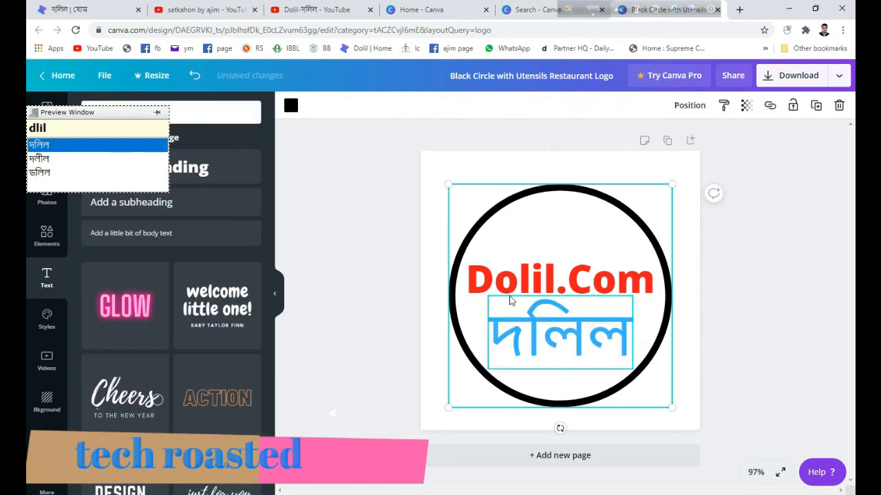
click(463, 170)
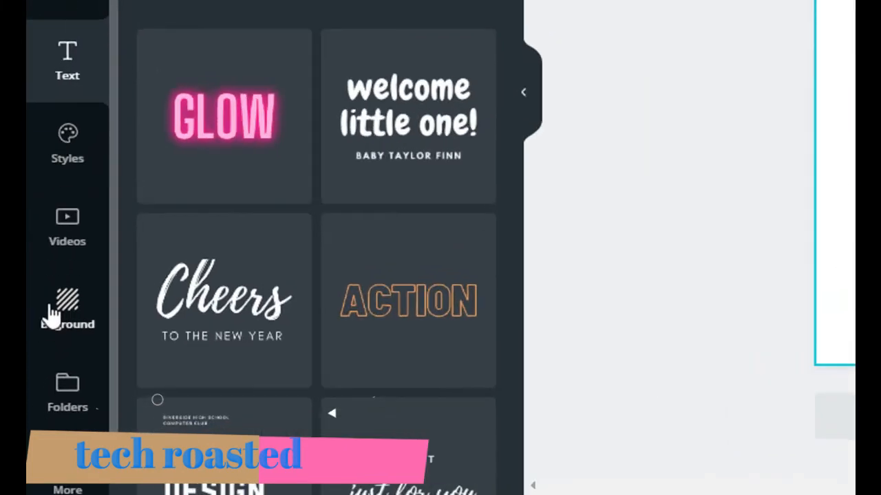
click(62, 313)
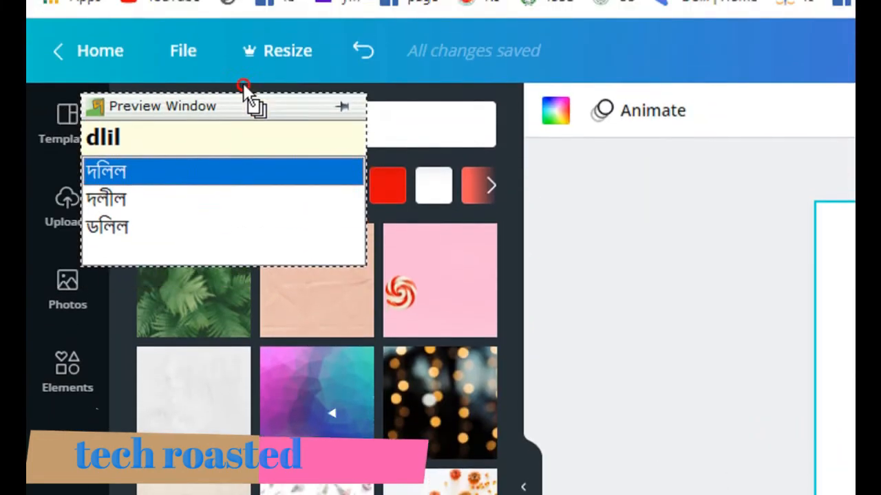
drag(243, 83, 385, 131)
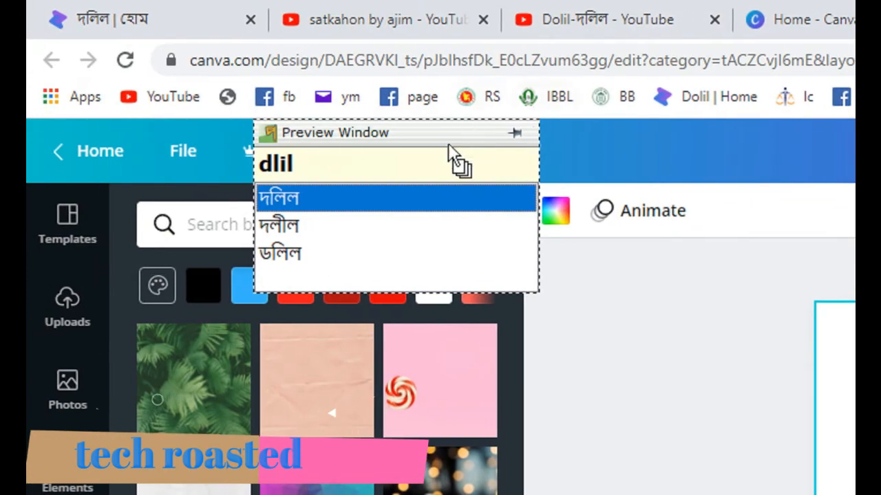
drag(448, 143, 750, 226)
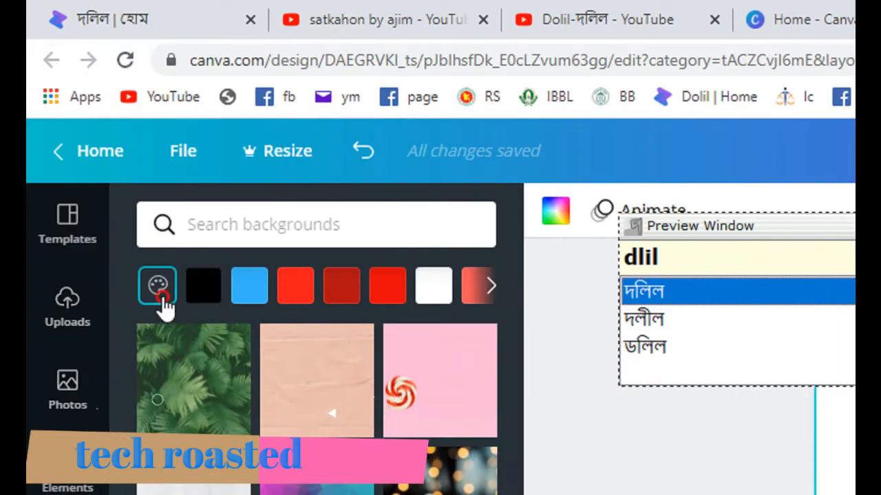
Set the page background to a new custom yellow and move the Preview Window away from the canvas.
click(162, 298)
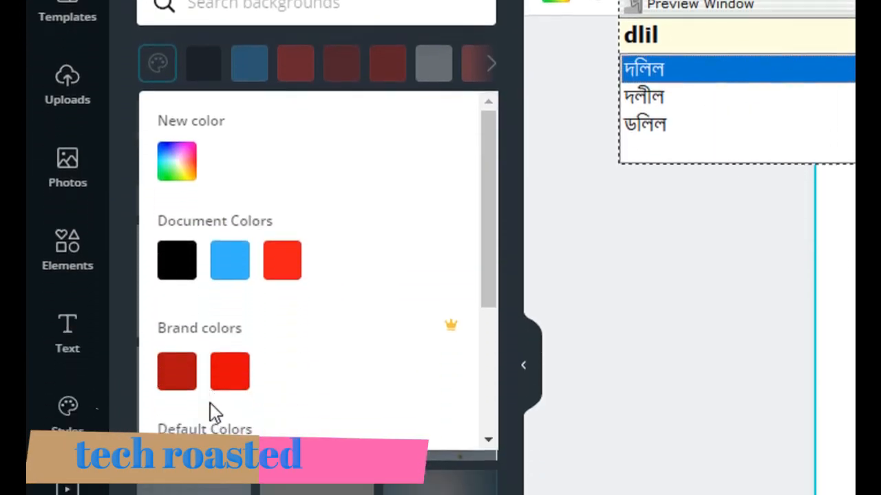
click(177, 173)
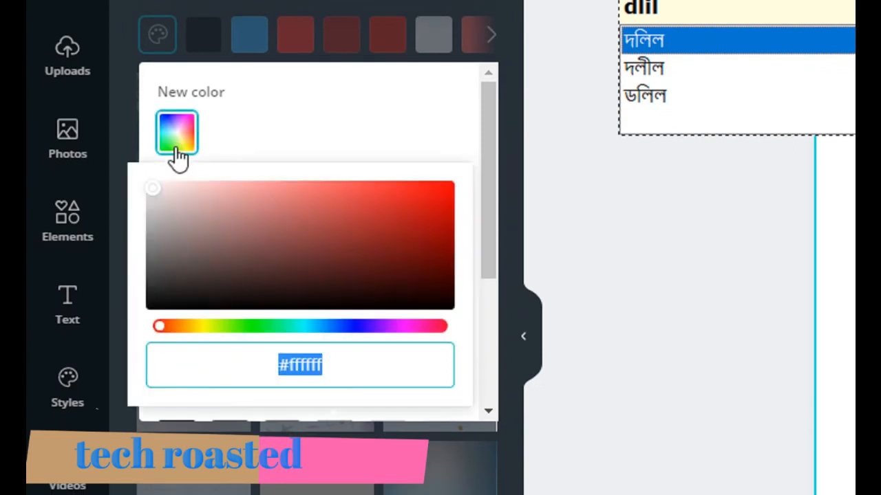
mouse_move(194, 324)
mouse_down()
mouse_move(226, 326)
mouse_move(195, 327)
mouse_up()
click(415, 195)
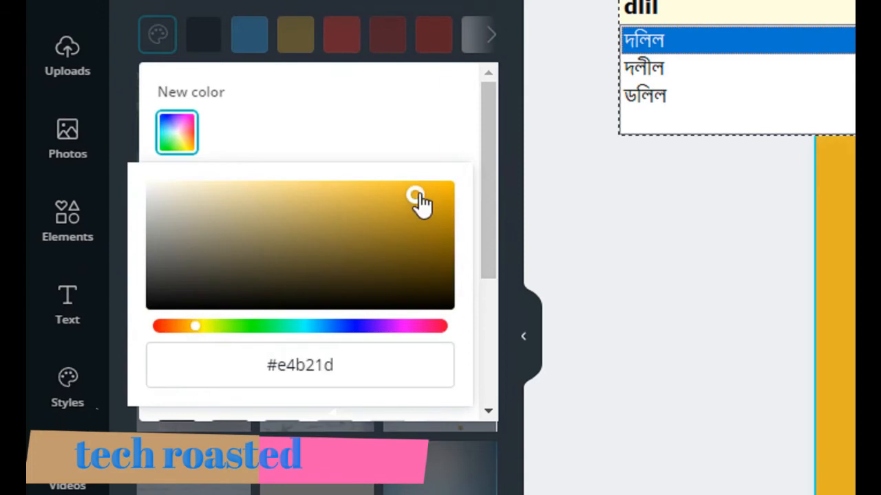
drag(439, 189, 362, 198)
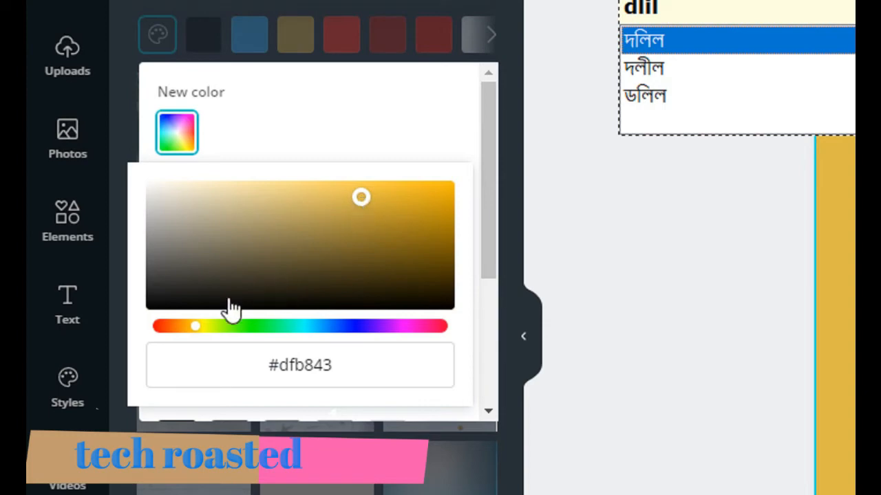
click(205, 327)
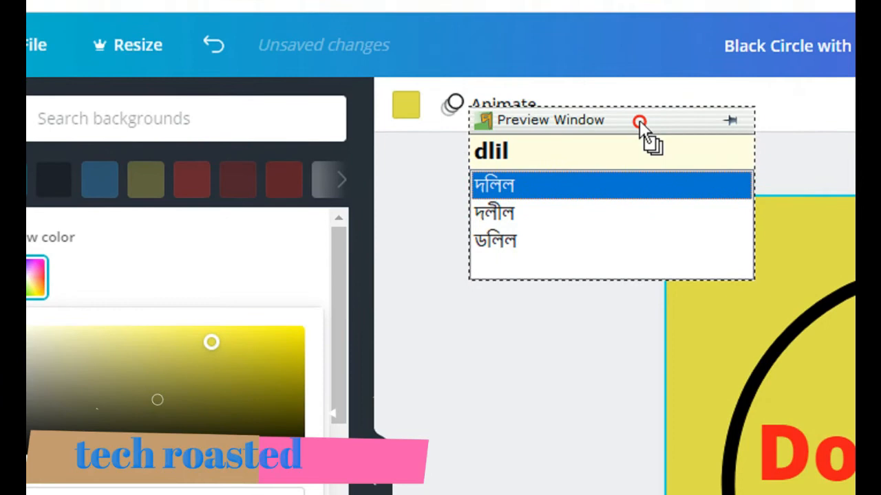
drag(639, 120, 636, 38)
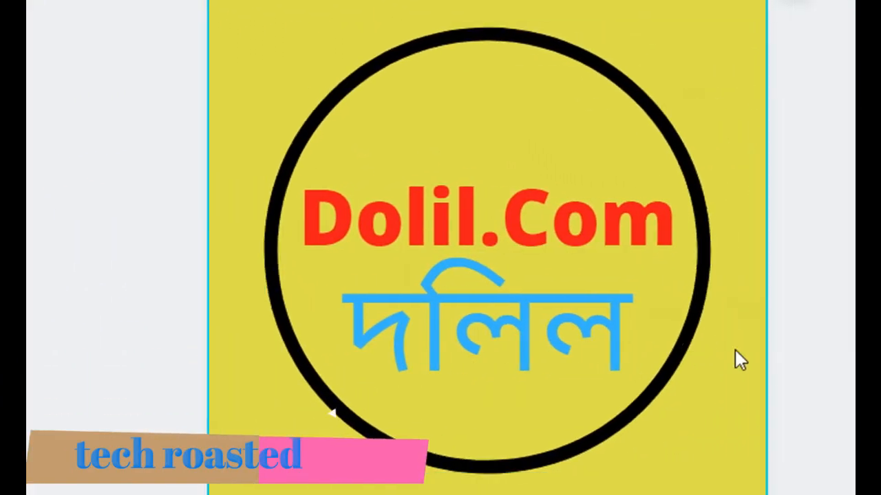
Underline the Dolil.Com heading and shrink the দলিল heading slightly, repositioning it beneath the underline.
click(657, 211)
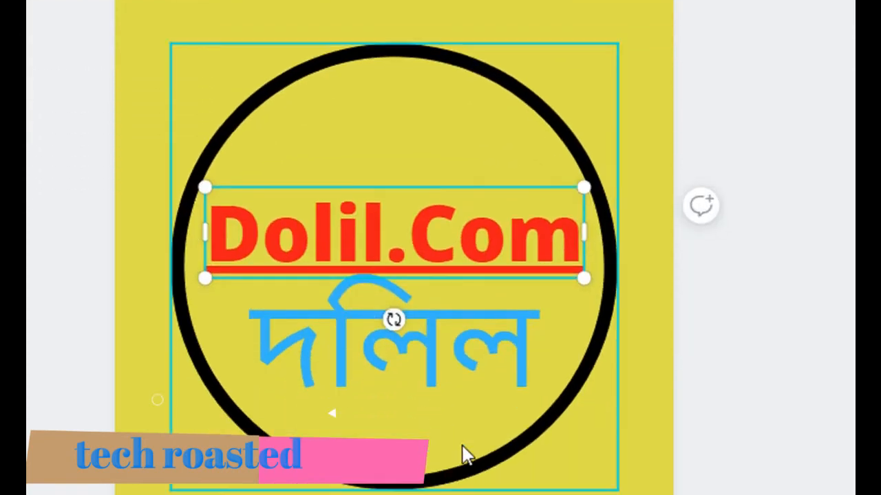
click(425, 220)
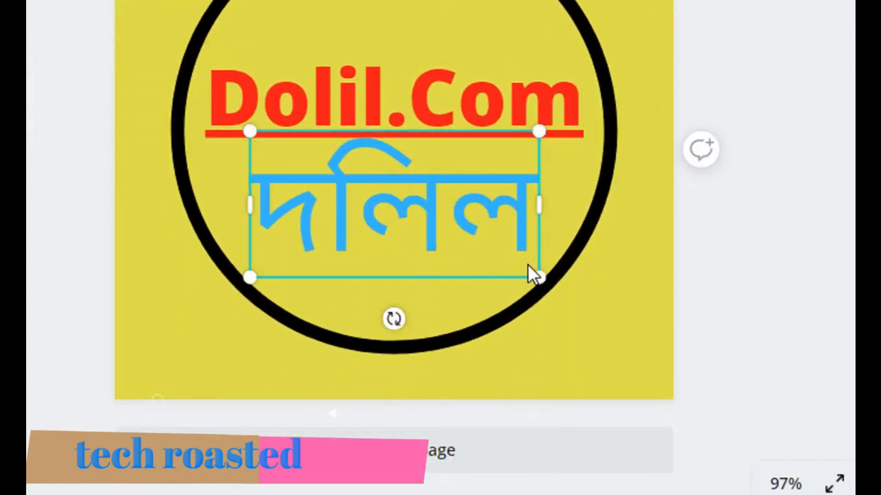
drag(537, 275, 513, 265)
drag(475, 232, 464, 236)
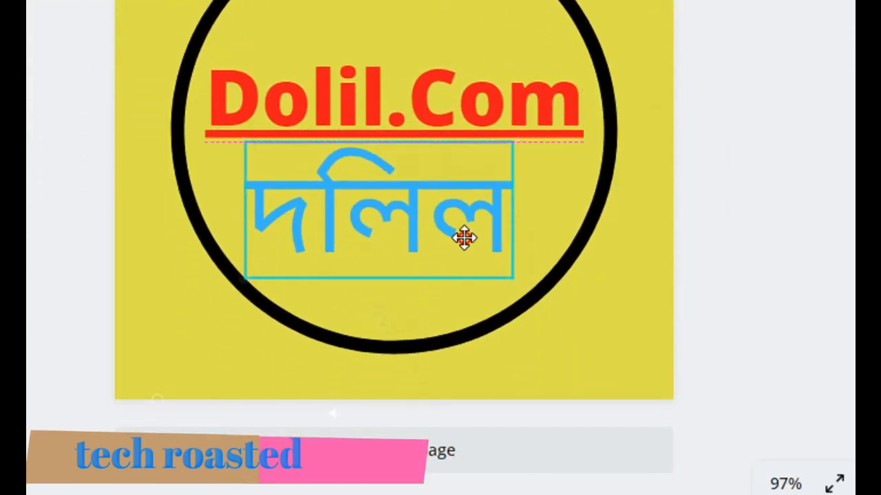
click(644, 285)
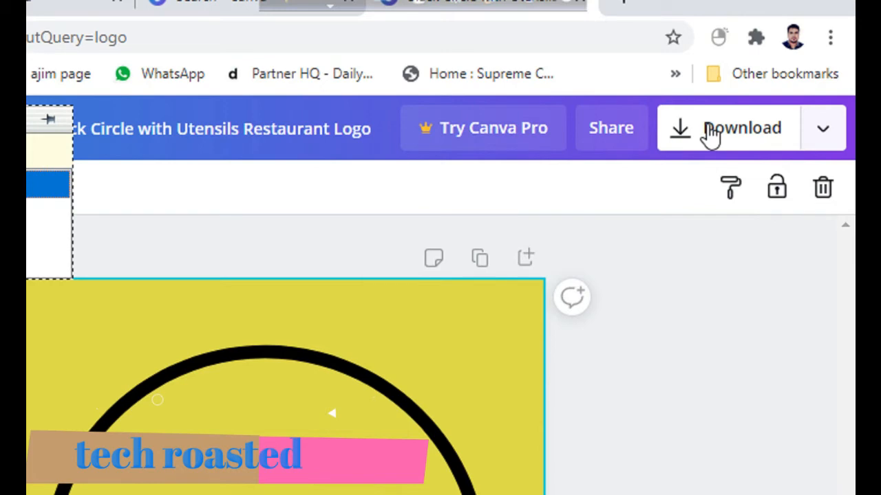
Download the finished logo as a PNG file.
click(711, 135)
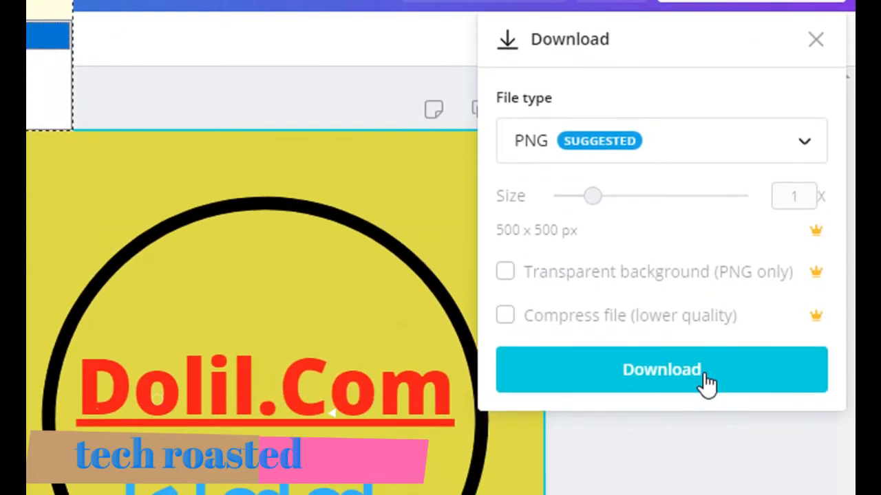
click(703, 371)
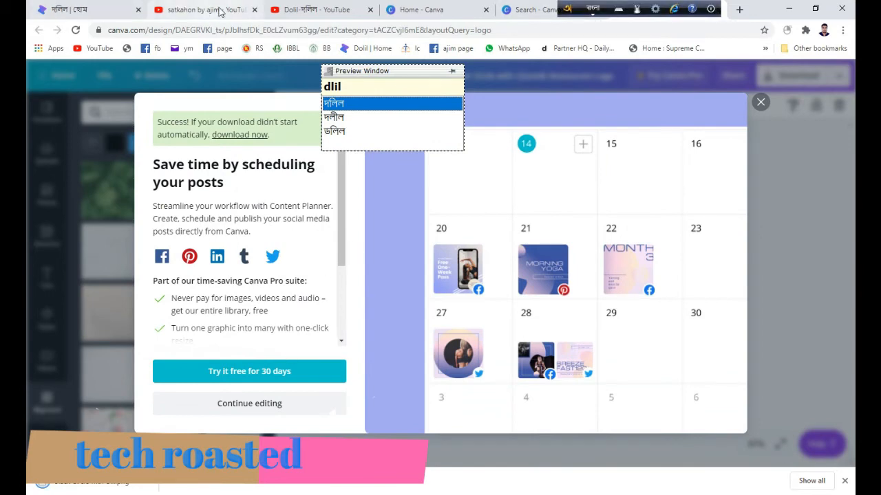
Switch to the Dolil-দলিল YouTube channel and open its channel icon for editing, moving the Preview Window aside.
click(316, 10)
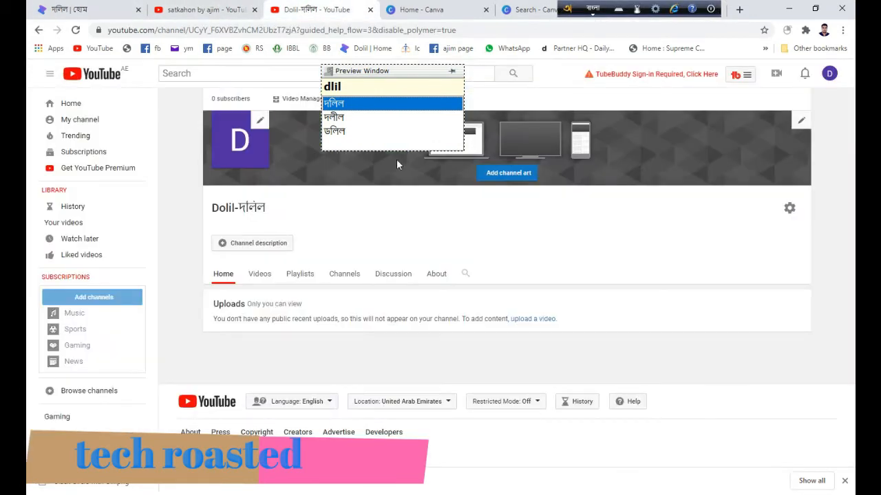
click(261, 122)
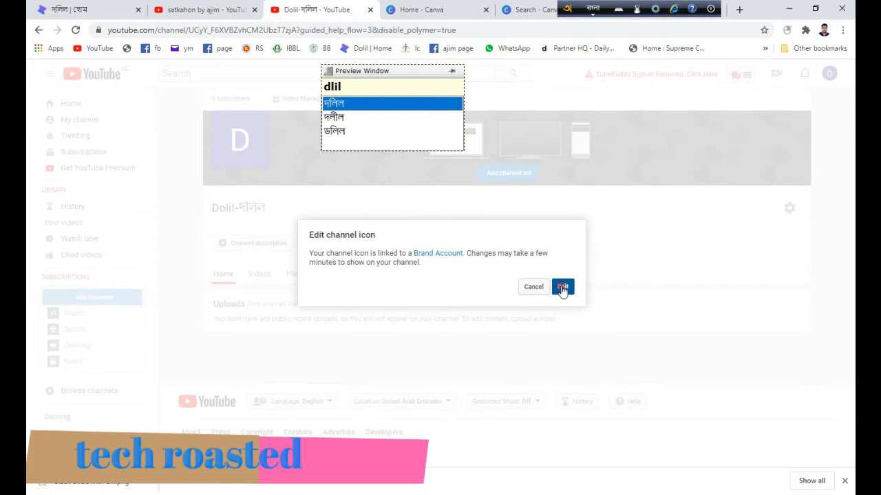
click(562, 287)
drag(428, 71, 590, 271)
drag(531, 279, 646, 382)
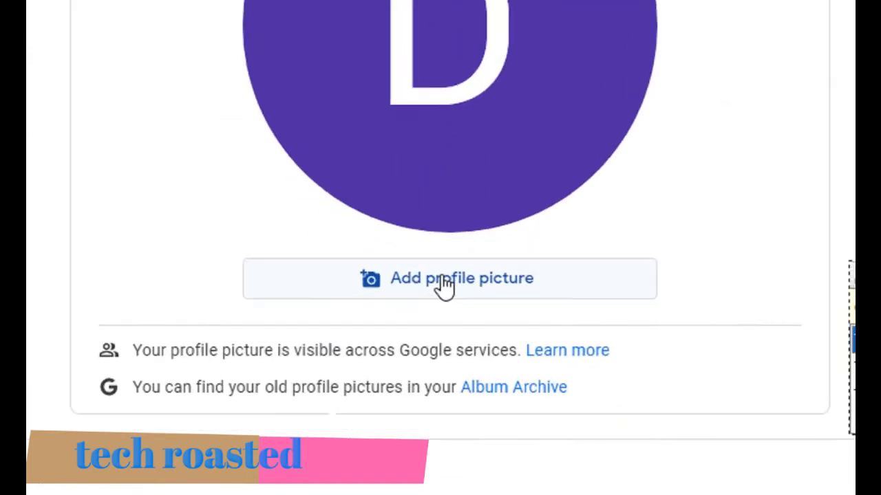
Add a profile picture from the computer, choosing Black Circle with Utensils Restaurant Logo (1) in the download folder of the personal (G:) drive.
click(443, 283)
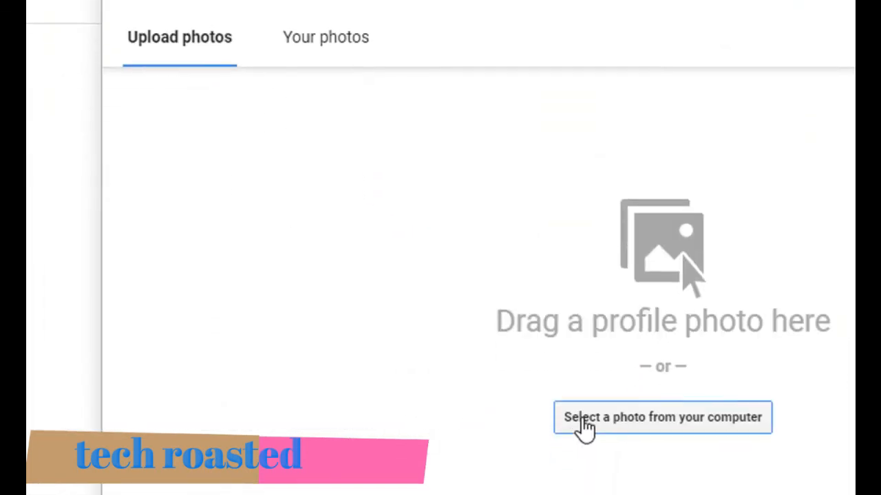
click(584, 379)
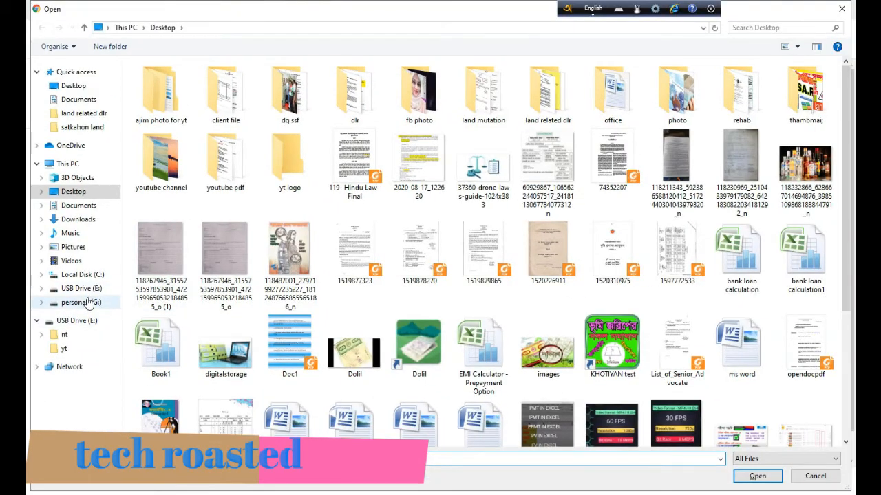
click(81, 303)
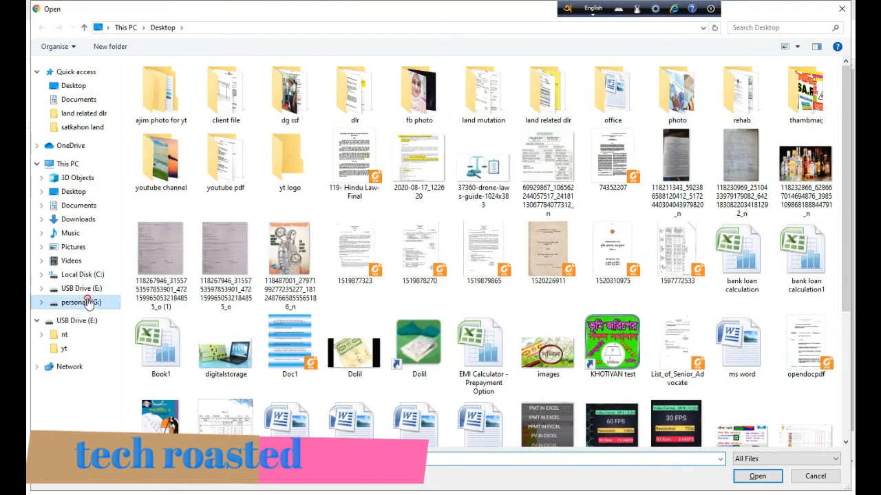
double_click(227, 96)
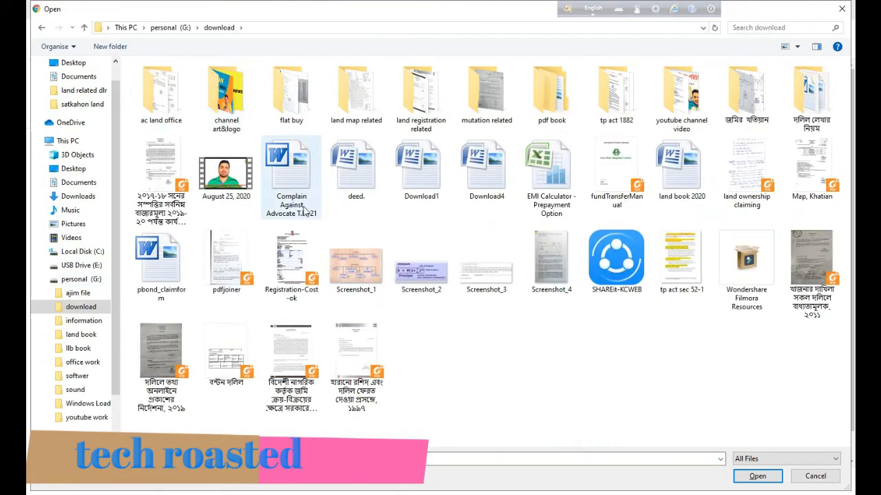
double_click(221, 89)
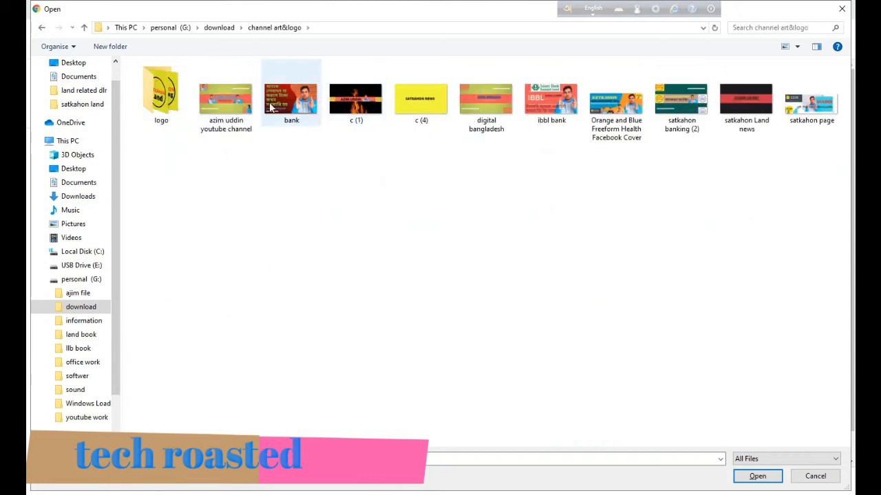
click(84, 28)
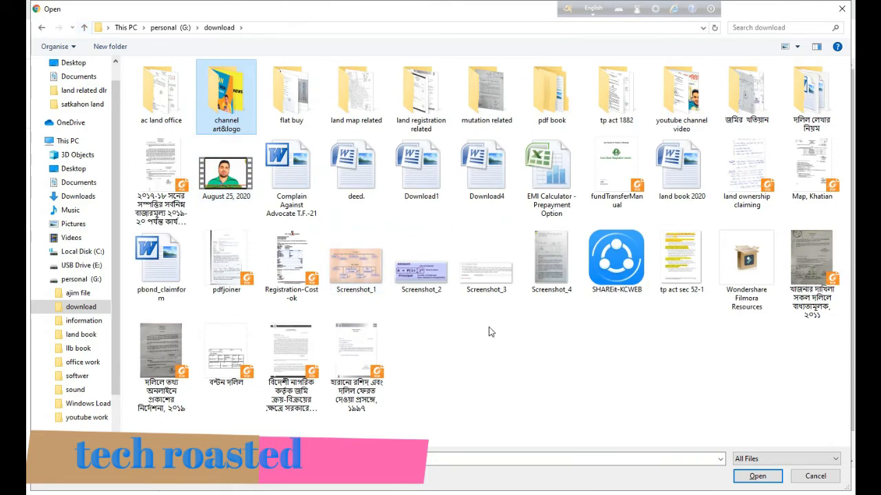
click(176, 29)
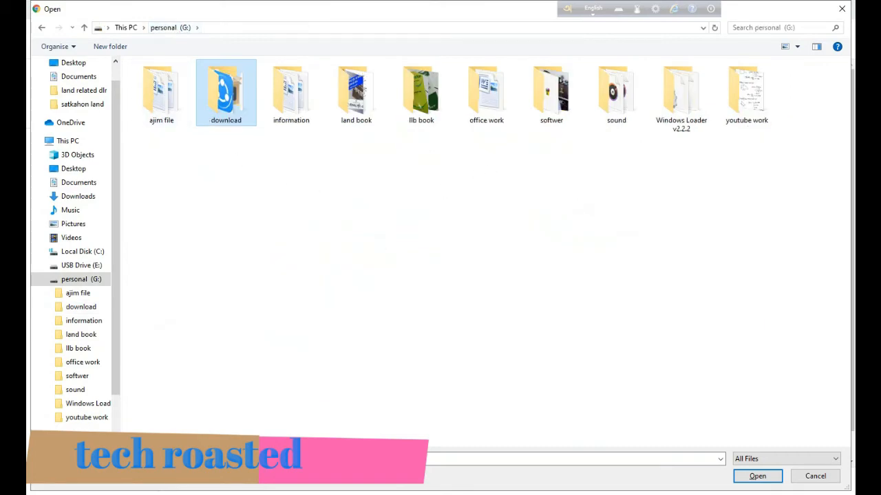
double_click(226, 93)
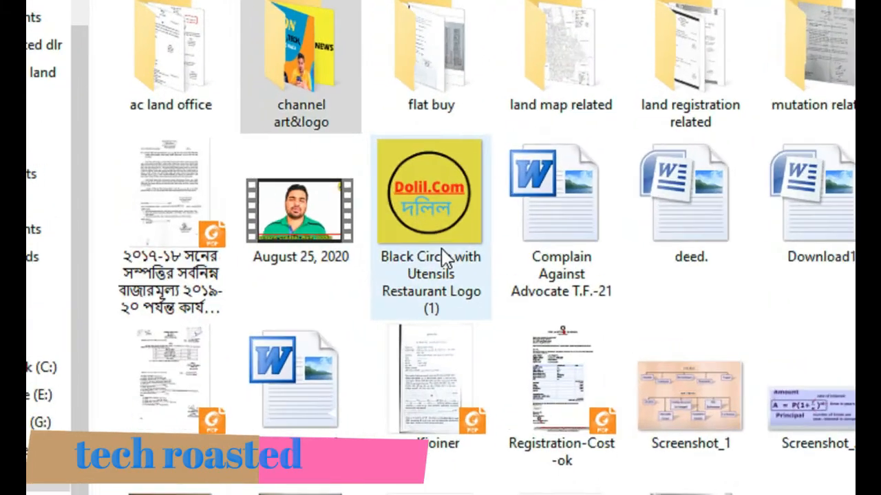
click(444, 235)
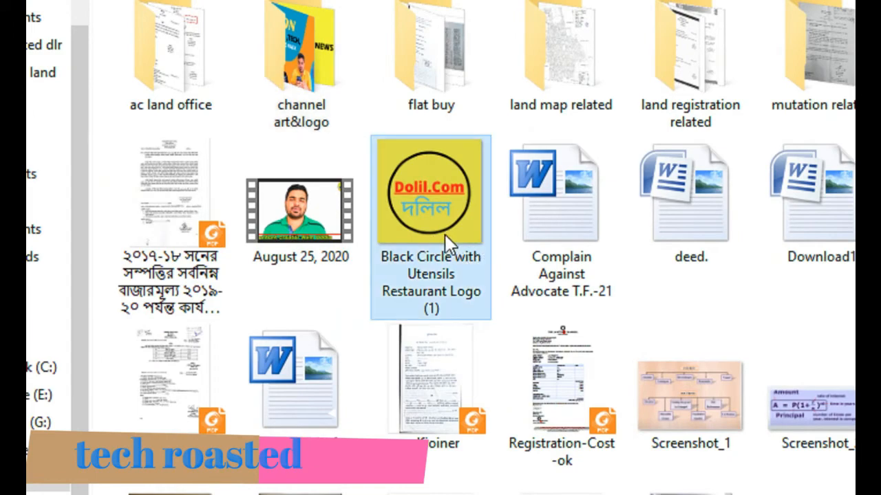
click(658, 458)
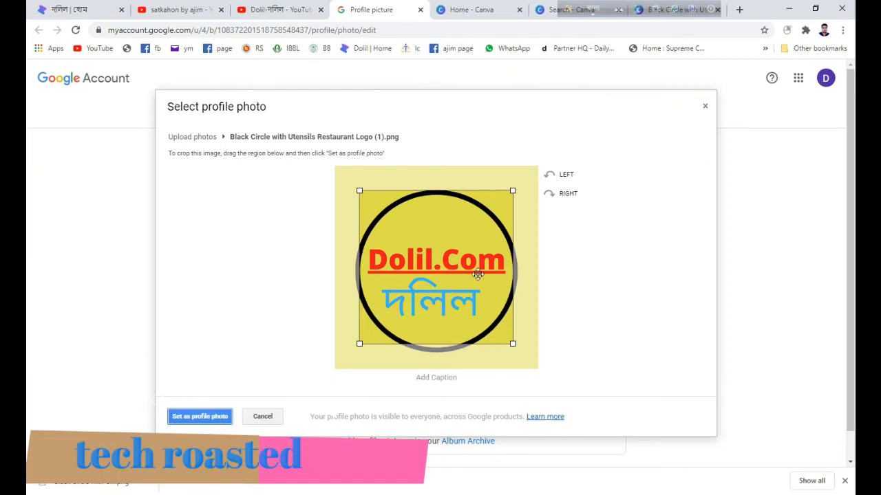
Adjust the crop square to fit around the logo's black circle and set the image as the profile photo.
drag(512, 344, 521, 370)
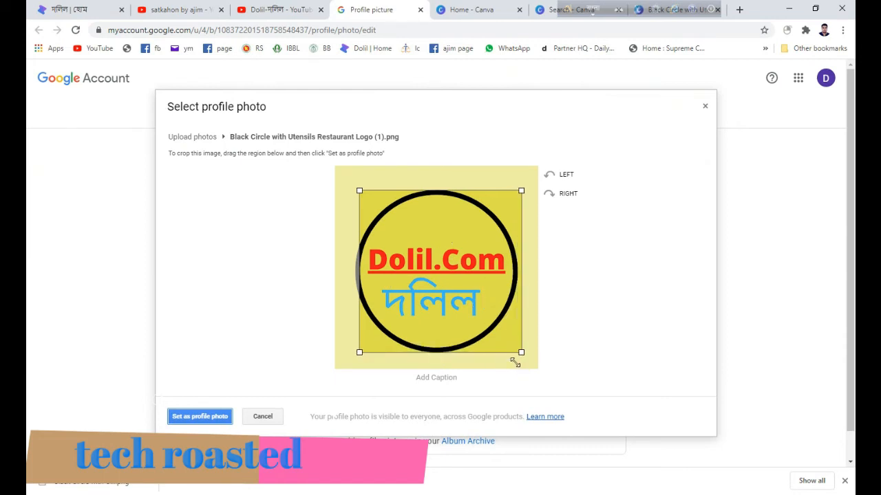
mouse_move(483, 330)
mouse_down()
mouse_move(475, 331)
mouse_move(485, 328)
mouse_up()
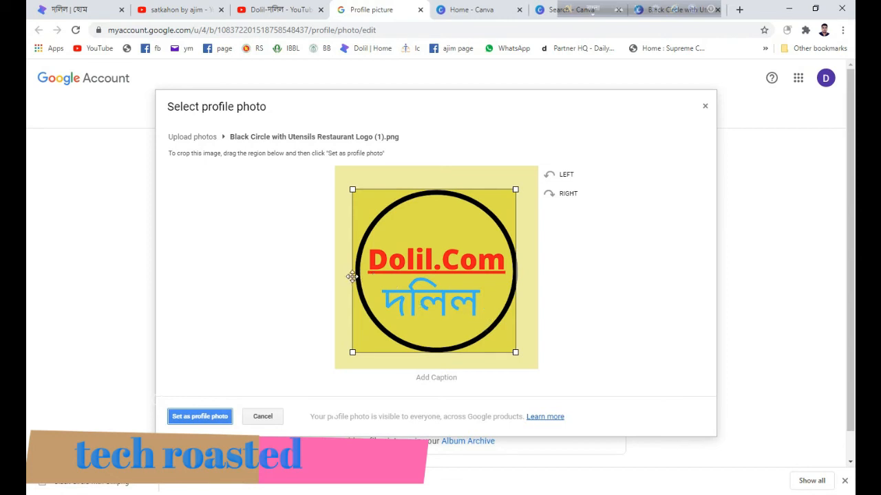
drag(352, 354, 356, 352)
drag(391, 328, 389, 331)
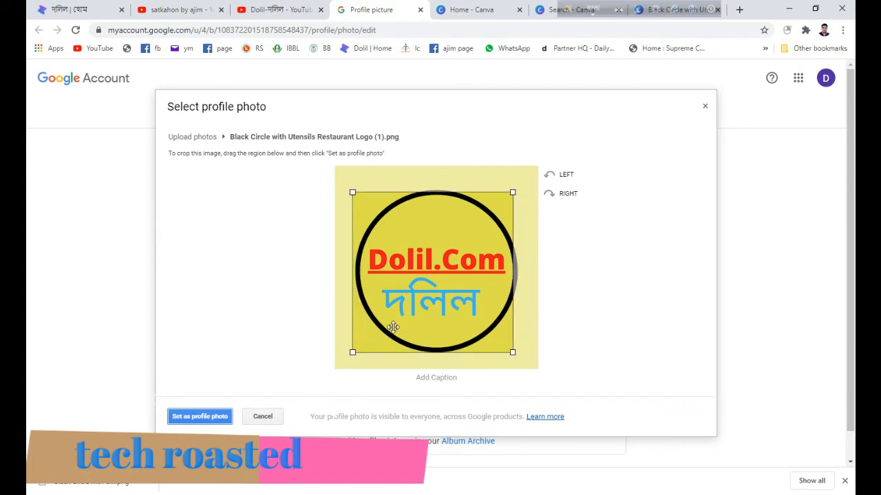
drag(513, 194, 514, 191)
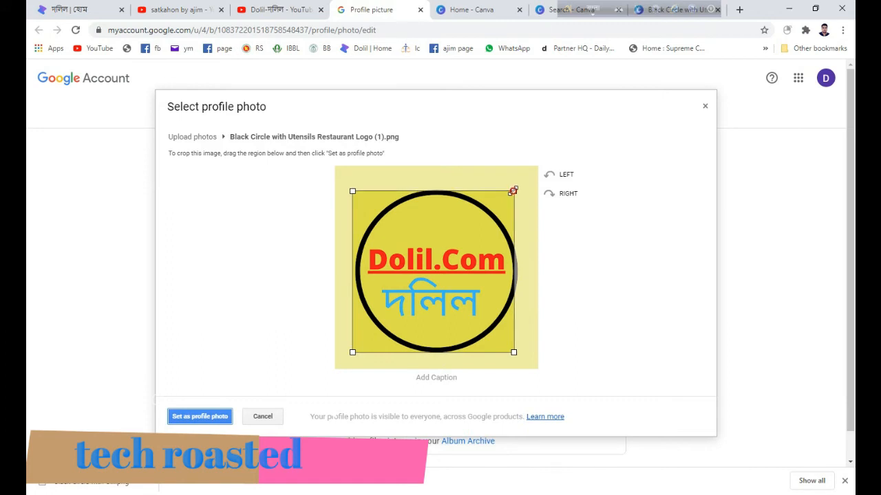
drag(492, 197, 495, 197)
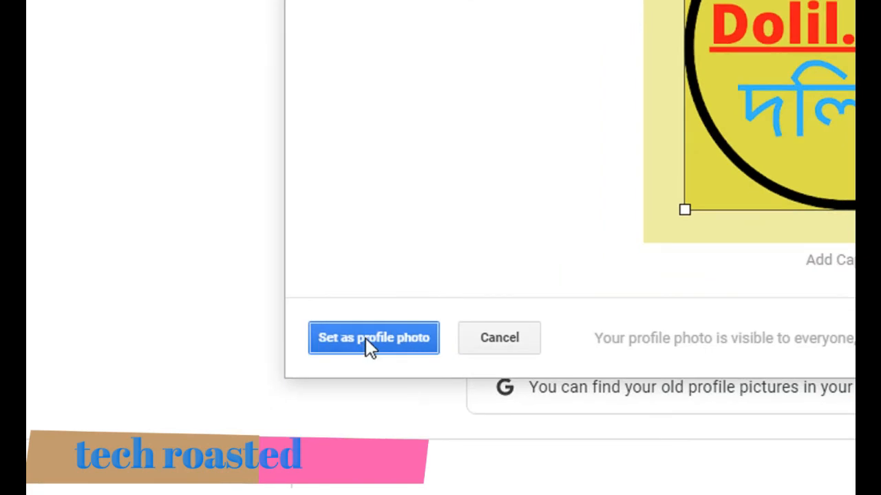
click(378, 341)
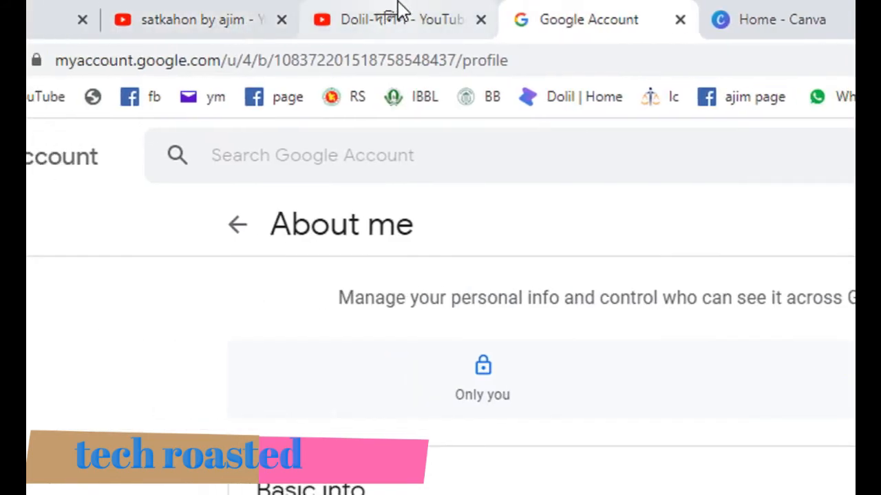
Switch to the Dolil-দলিল YouTube channel page and reload it to update the channel icon.
click(393, 14)
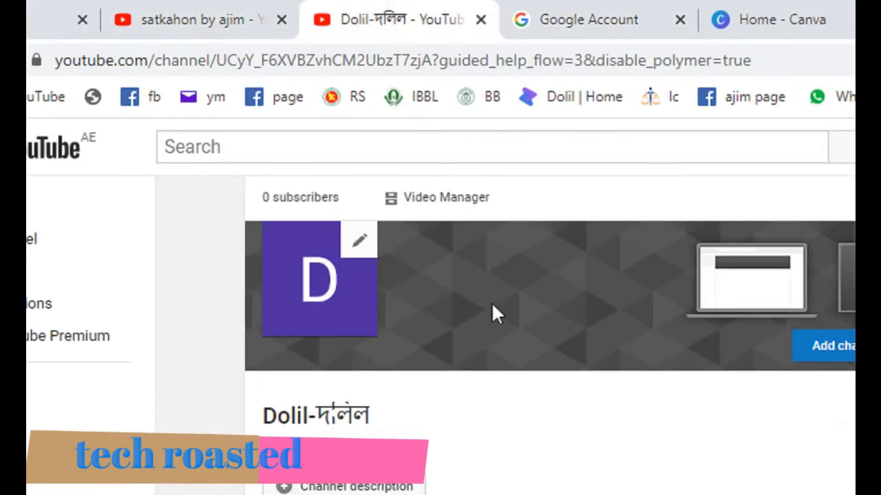
right_click(520, 163)
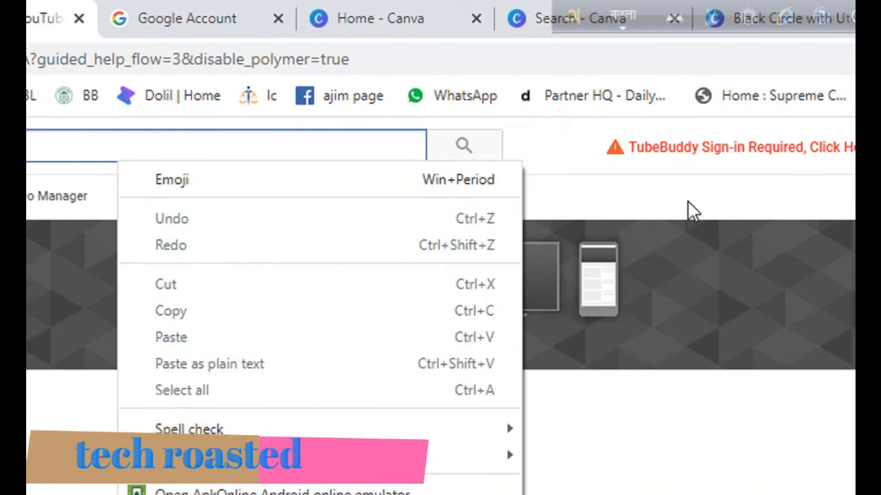
right_click(649, 197)
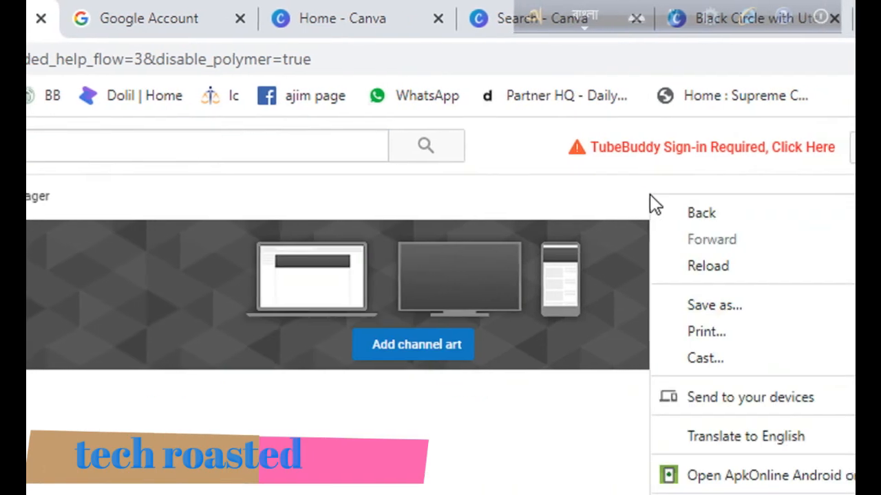
click(698, 267)
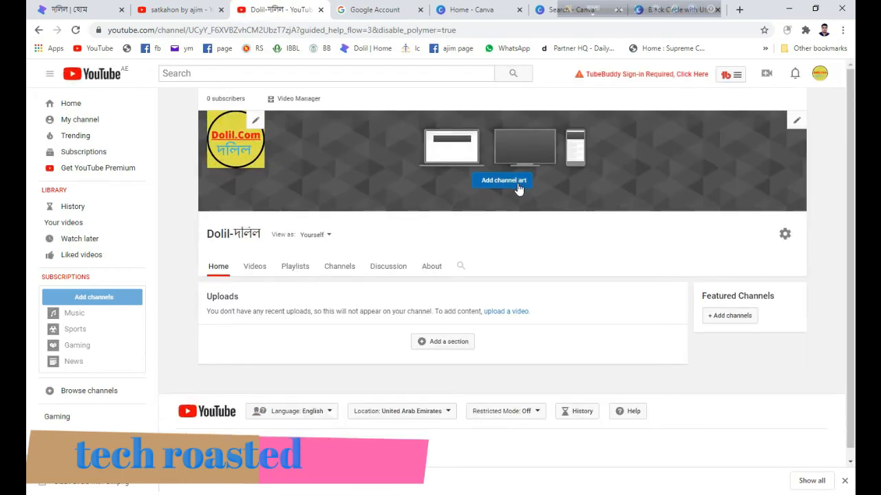
Switch to Canva, search for yt channel art and look through the banner templates.
click(455, 10)
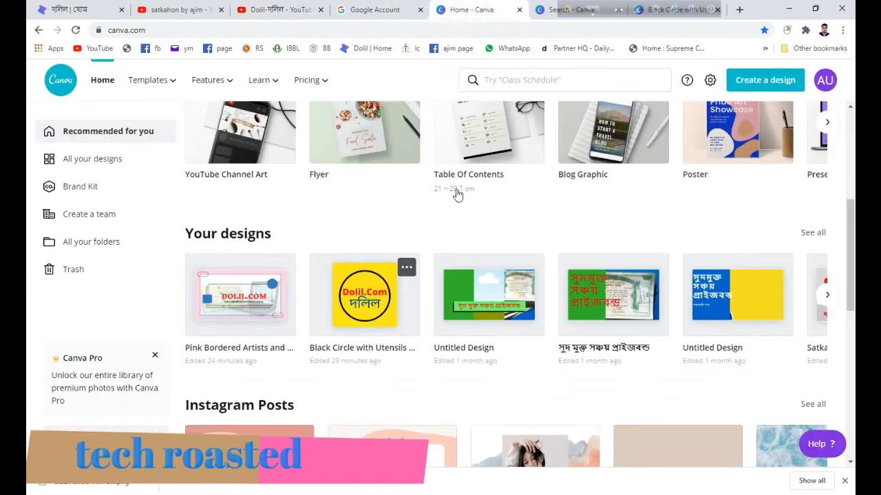
click(513, 79)
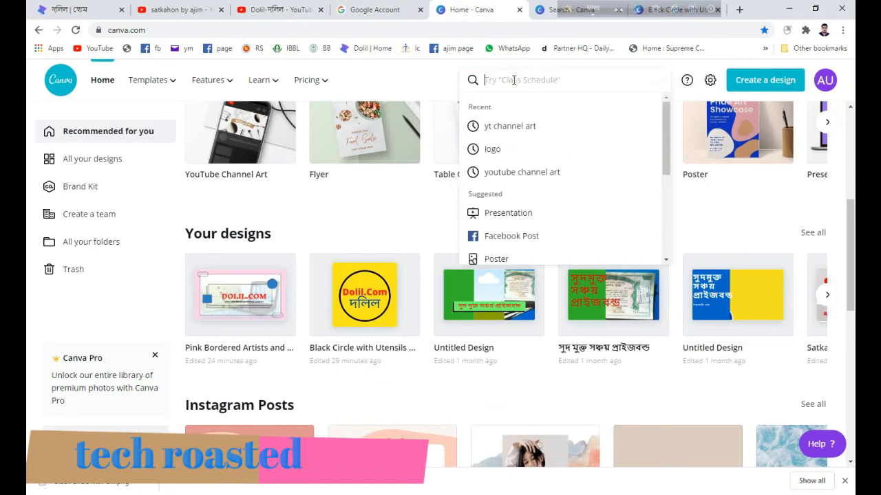
click(523, 127)
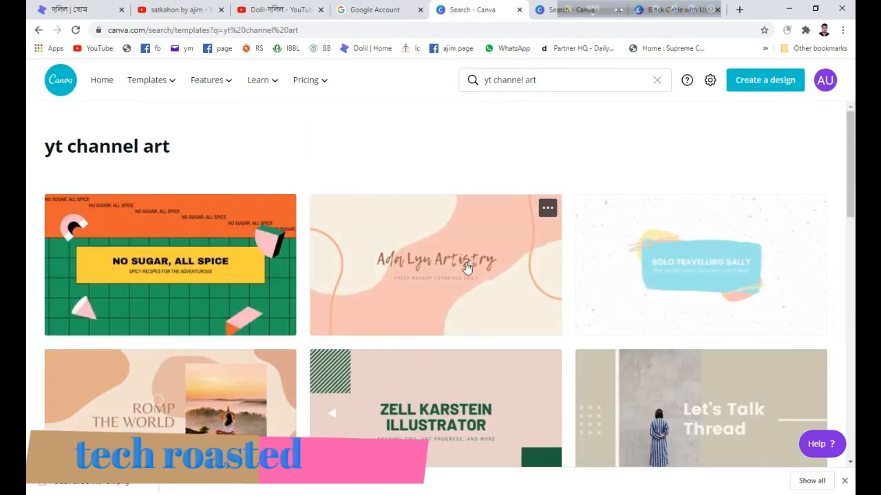
scroll(429, 307, down, 8)
scroll(429, 302, down, 7)
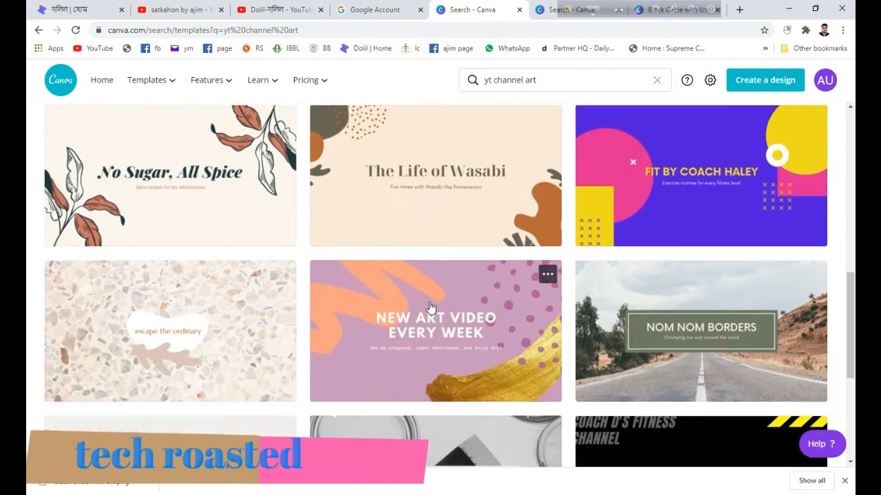
scroll(430, 302, up, 4)
scroll(429, 302, up, 10)
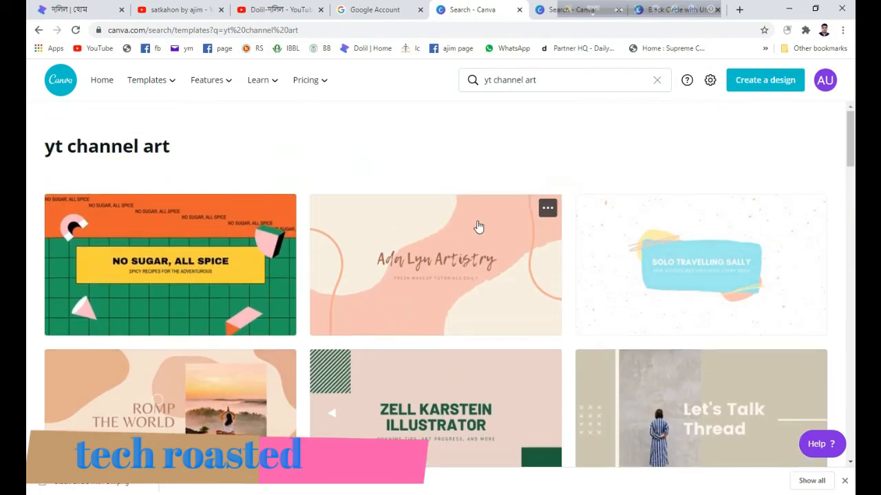
Return to the Dolil-দলিল YouTube channel and start adding channel art from a photo on the computer.
click(388, 9)
click(275, 9)
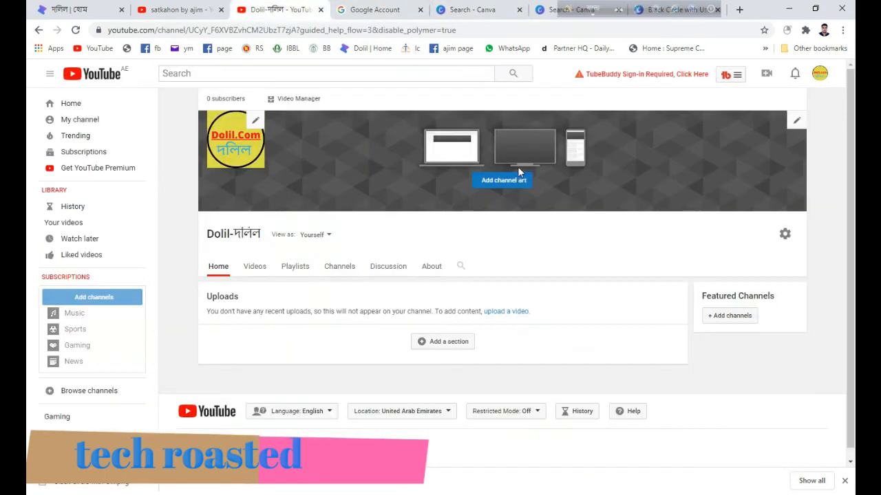
click(506, 182)
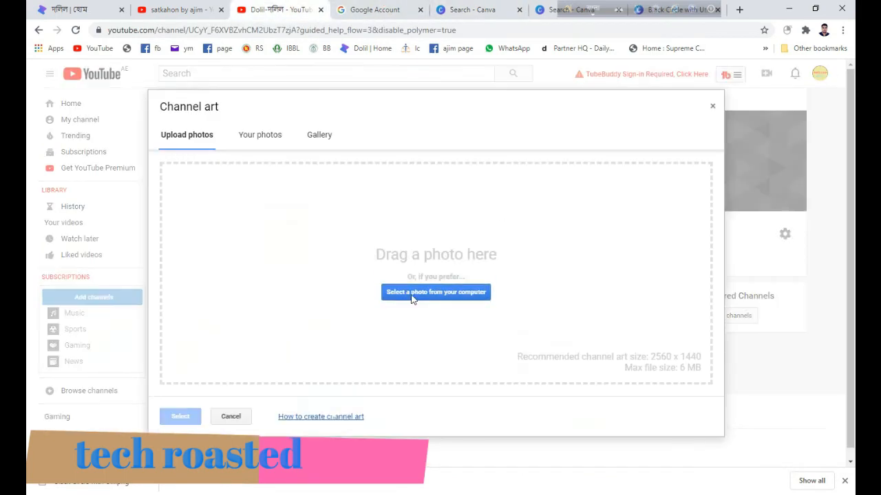
click(413, 296)
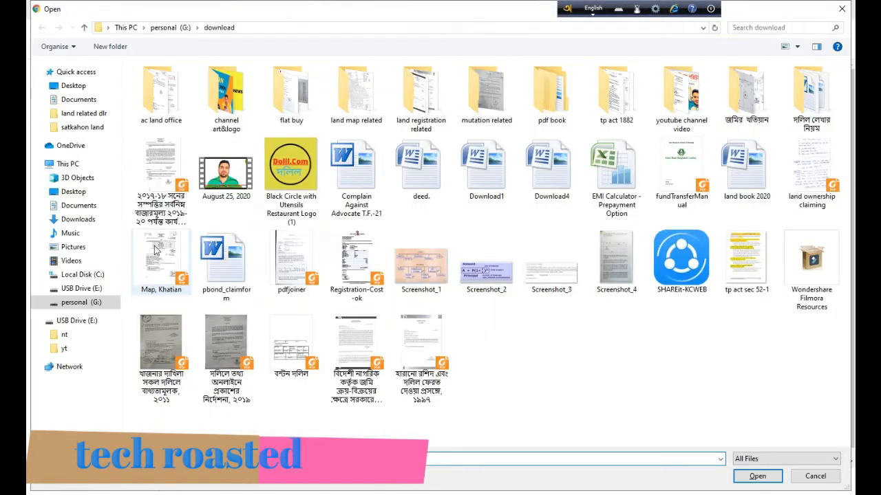
Upload the Pink Bordered Artists and Illustrator banner from Downloads and apply it as channel art with Auto Enhance turned on.
click(83, 218)
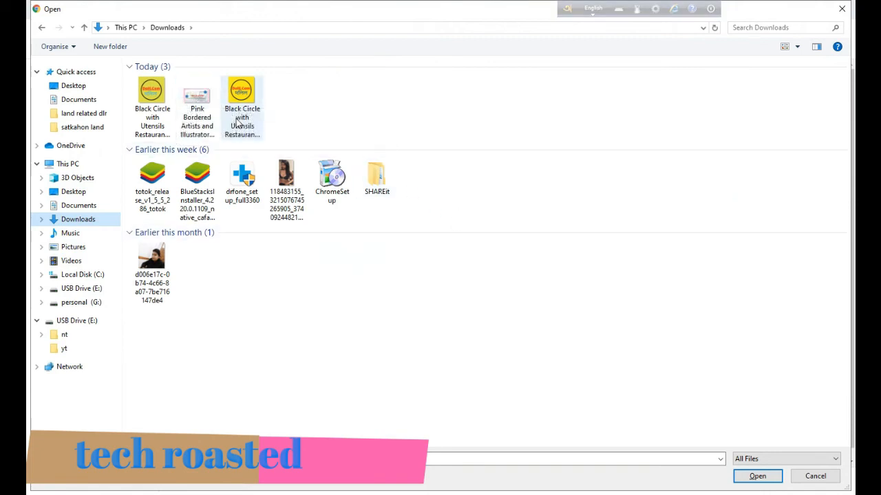
click(195, 100)
click(781, 476)
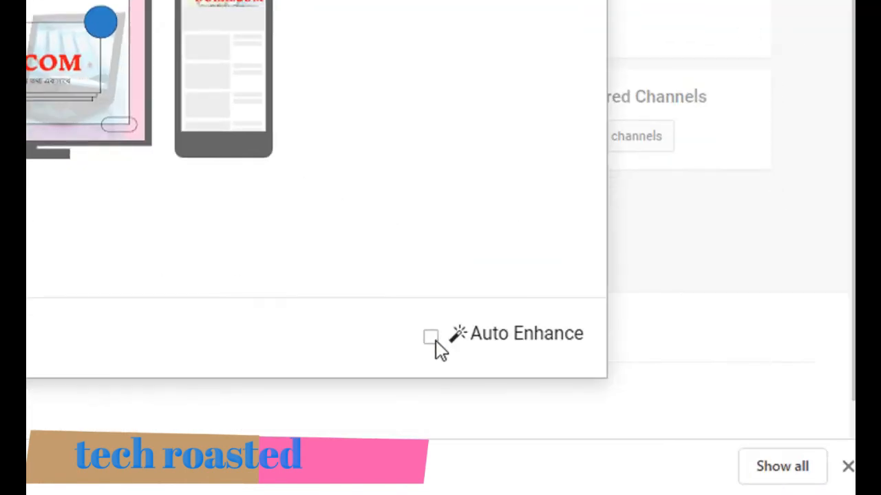
click(434, 339)
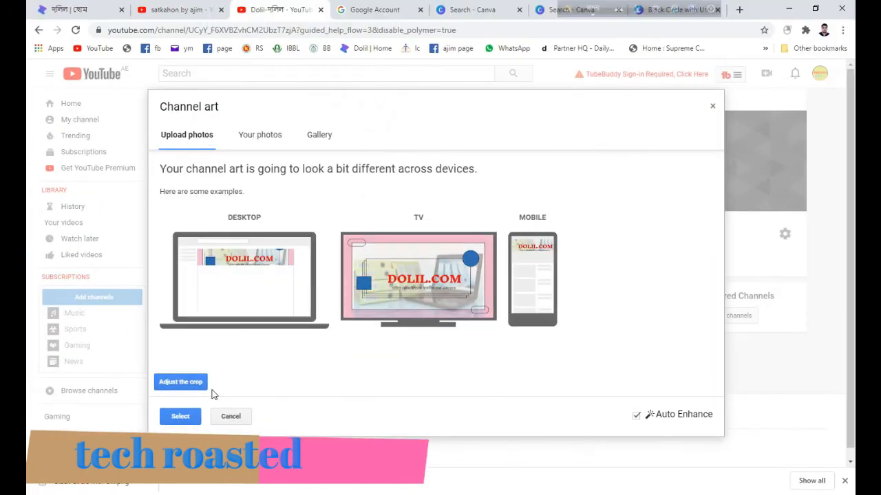
click(179, 418)
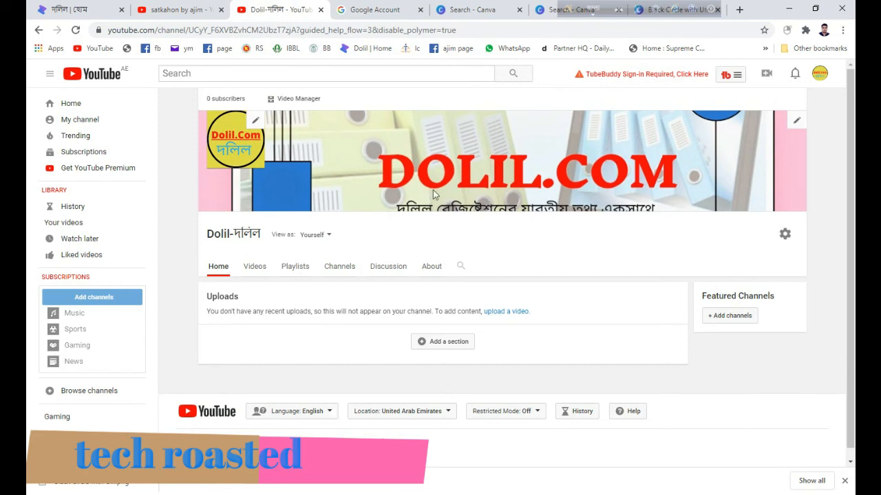
Go to the YouTube home page and open the video upload page for the channel.
click(97, 49)
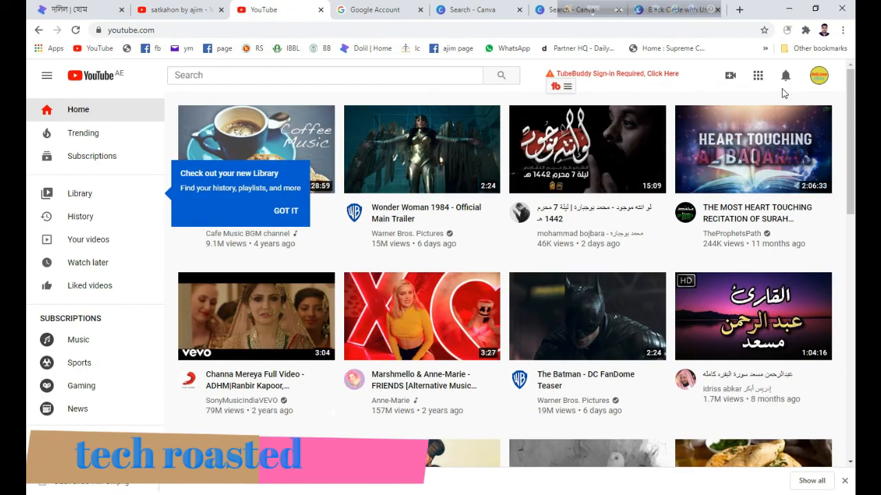
click(729, 77)
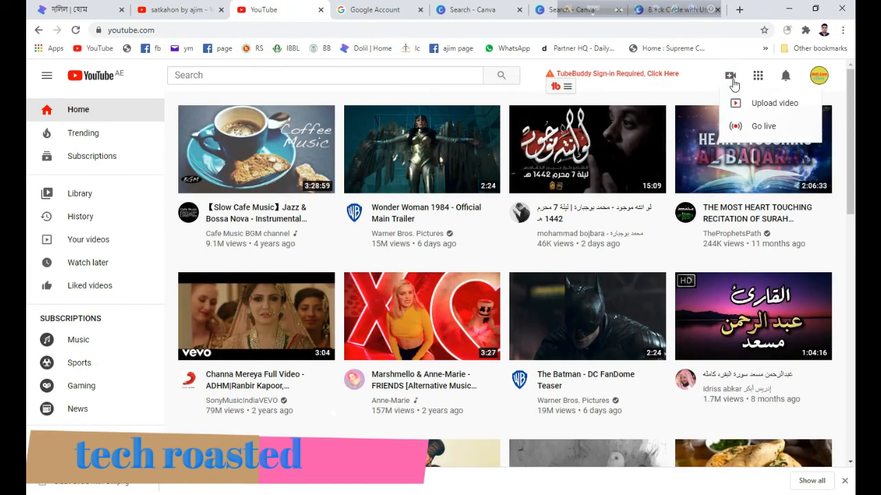
click(753, 105)
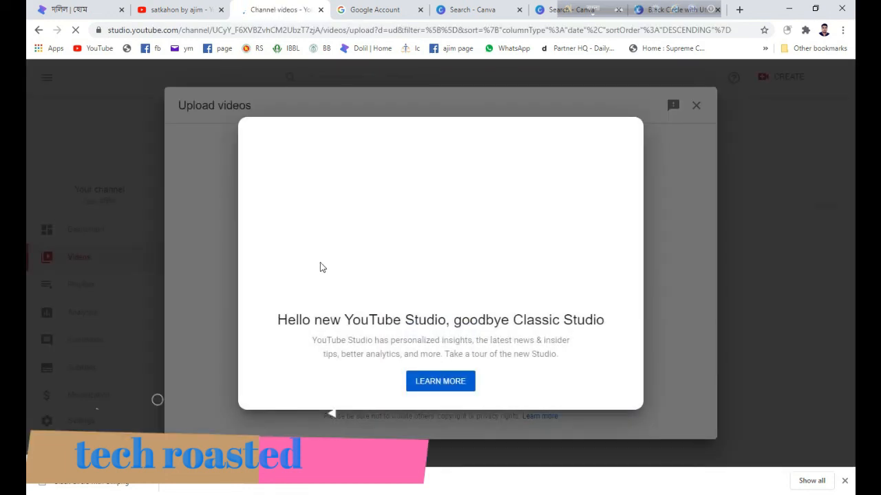
Dismiss the new YouTube Studio welcome message and upload the August 25, 2020 video from the download folder on the personal (G:) drive.
click(435, 380)
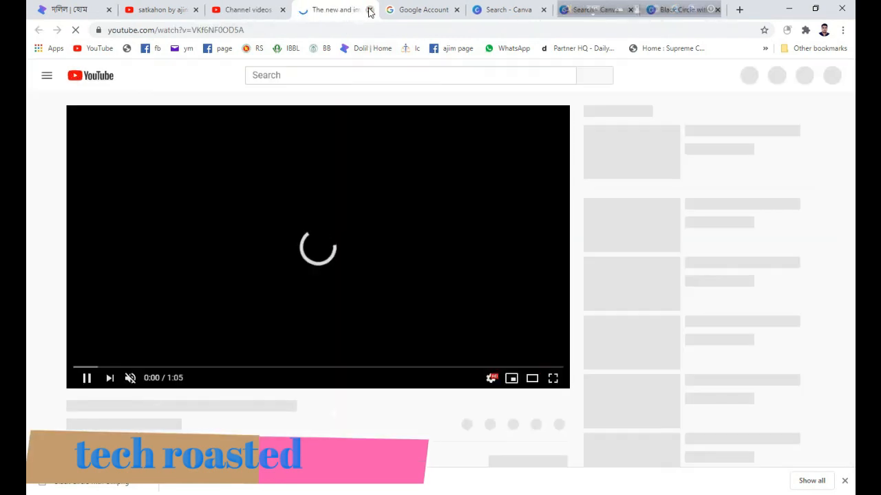
click(370, 11)
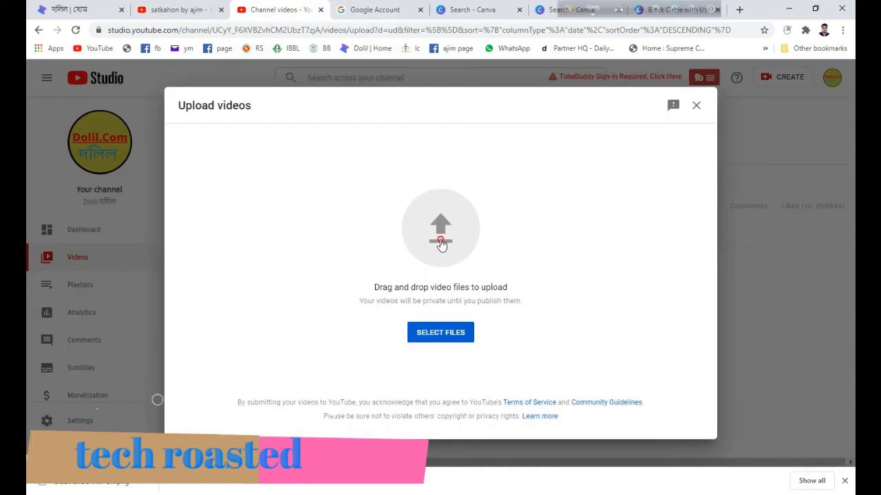
click(444, 237)
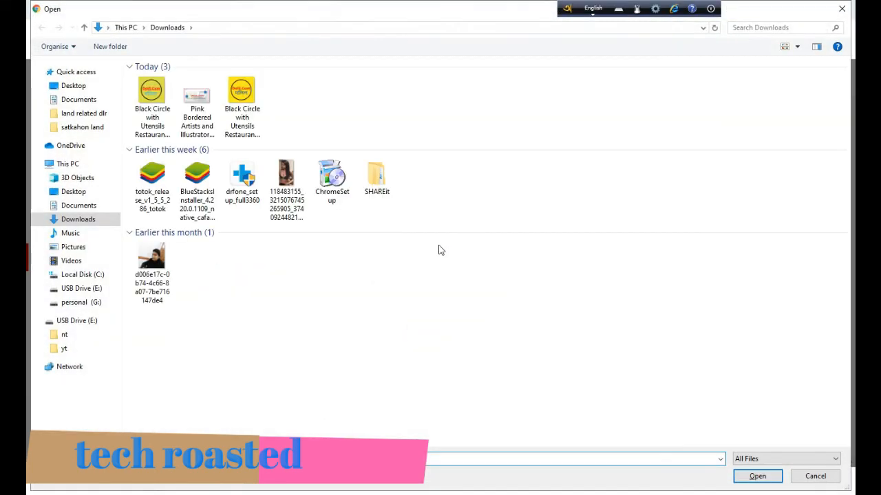
click(837, 6)
click(465, 335)
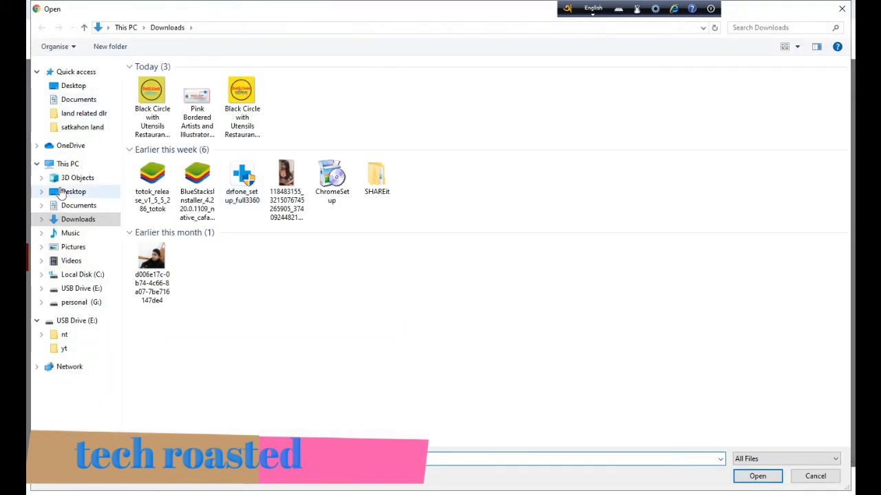
click(88, 302)
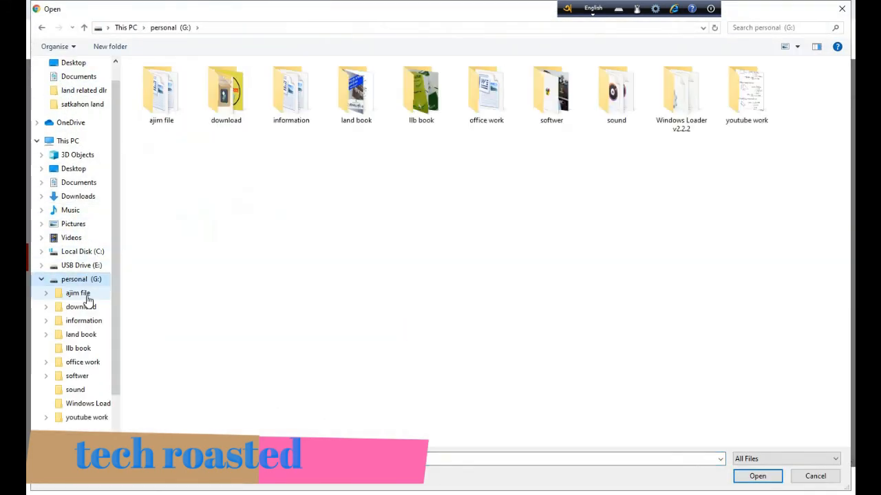
double_click(233, 108)
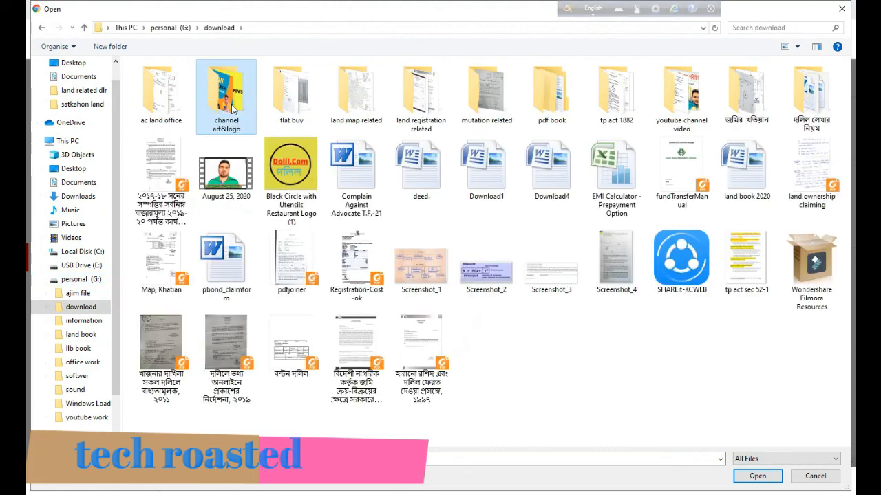
click(758, 476)
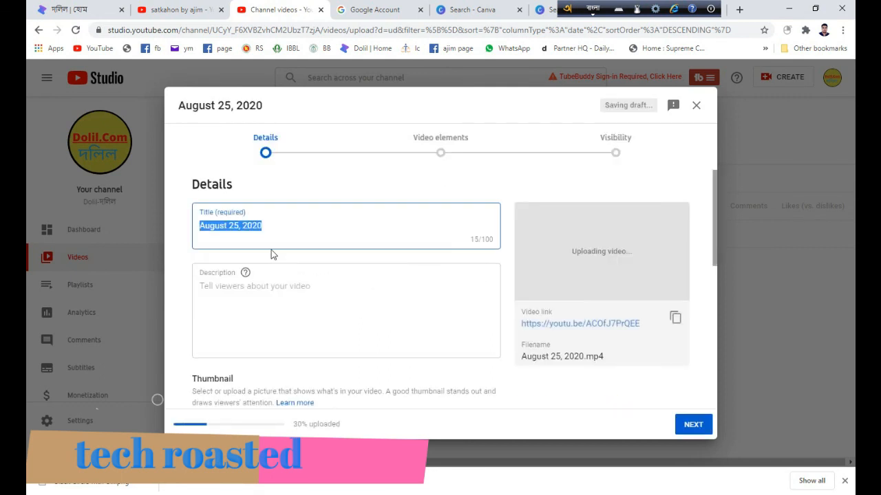
Look through the video's details form, mark the video as not made for kids and continue to the video elements.
scroll(458, 292, down, 3)
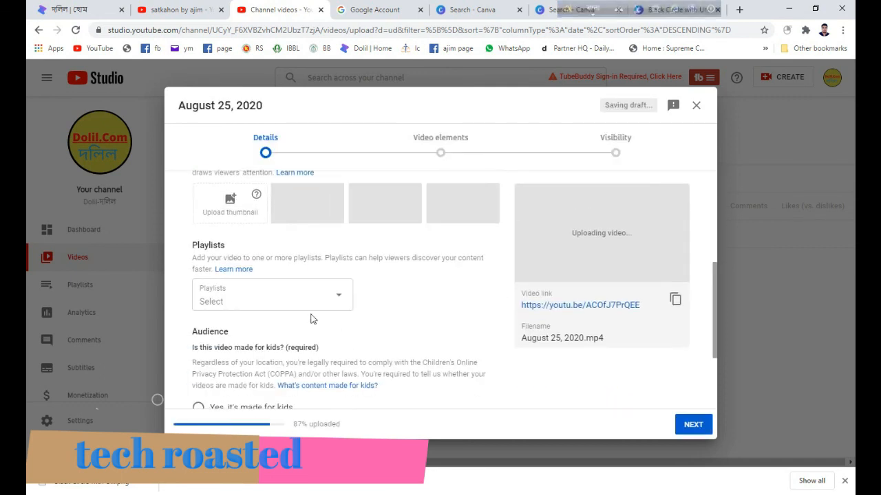
scroll(286, 308, down, 2)
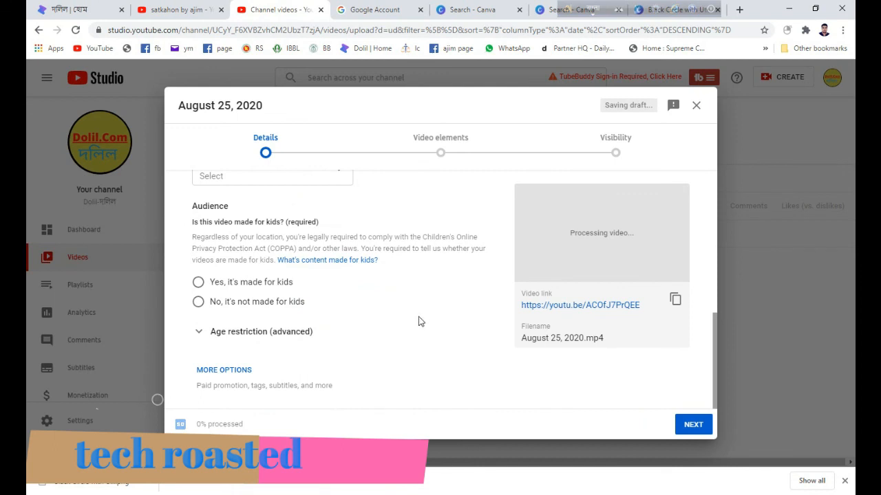
scroll(420, 318, up, 5)
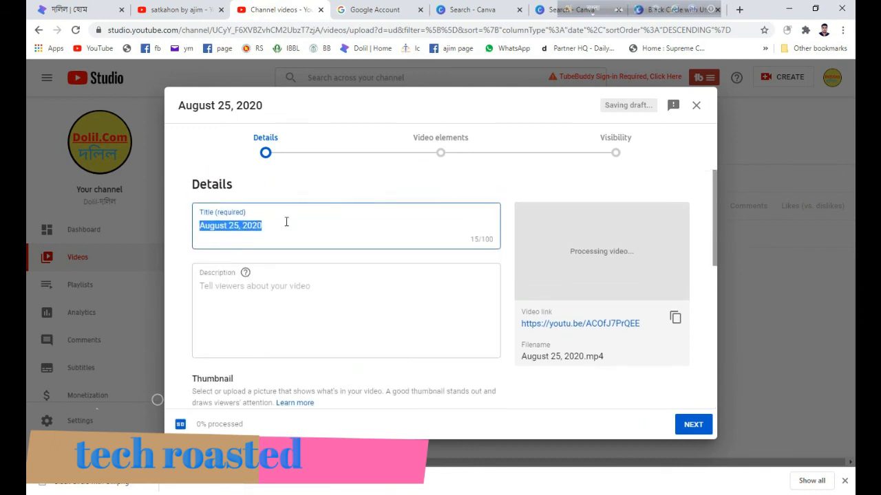
click(692, 425)
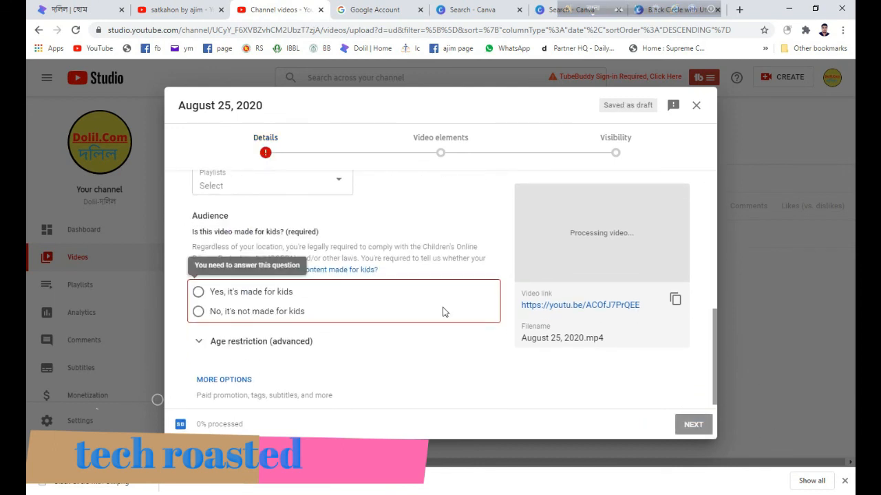
scroll(306, 215, up, 5)
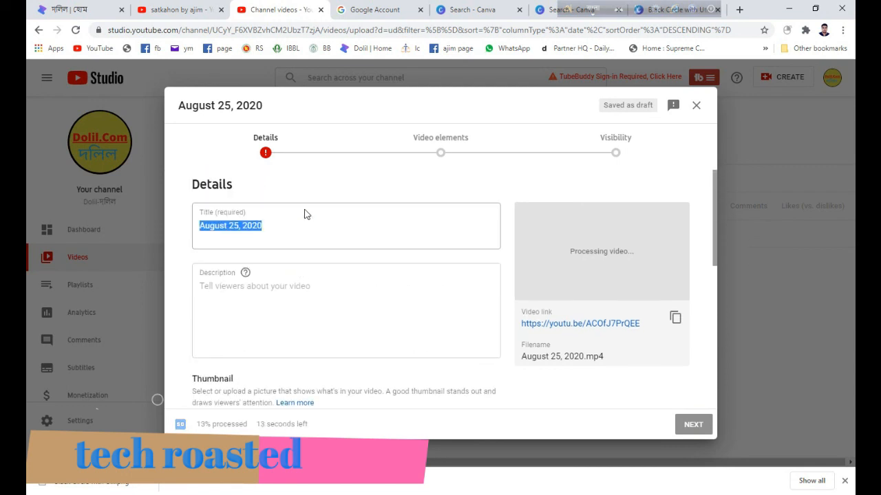
scroll(286, 242, down, 5)
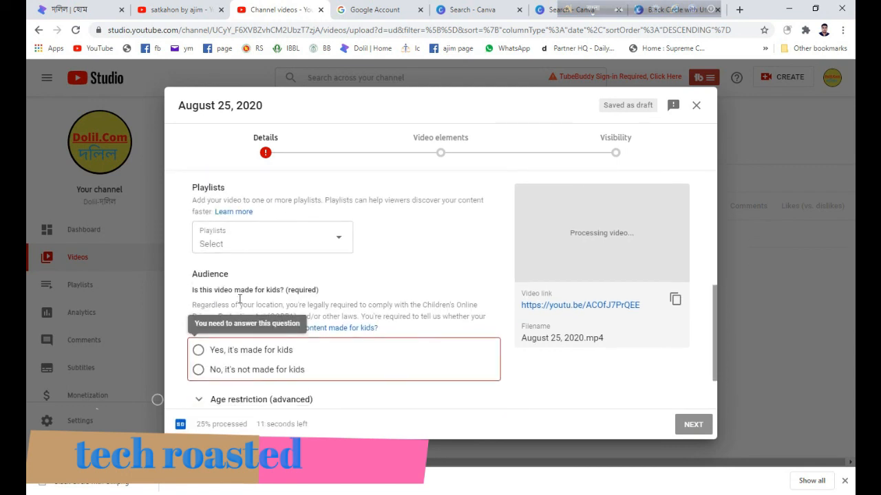
scroll(196, 306, down, 2)
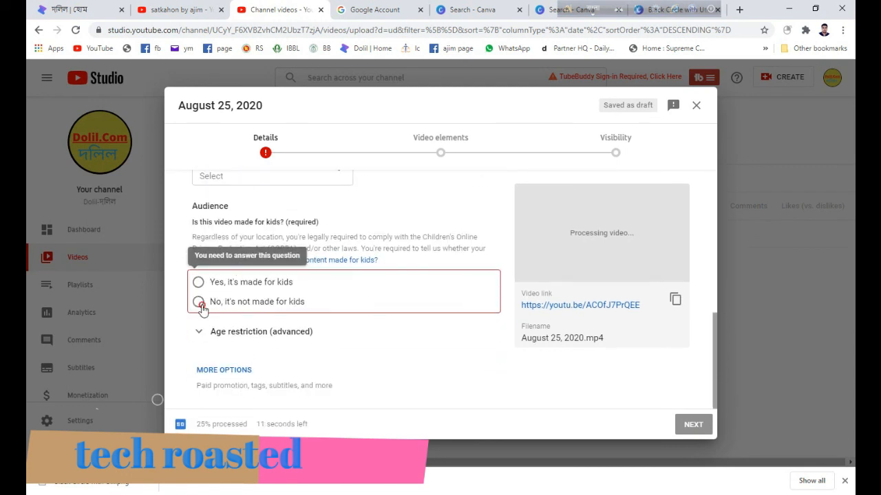
click(198, 303)
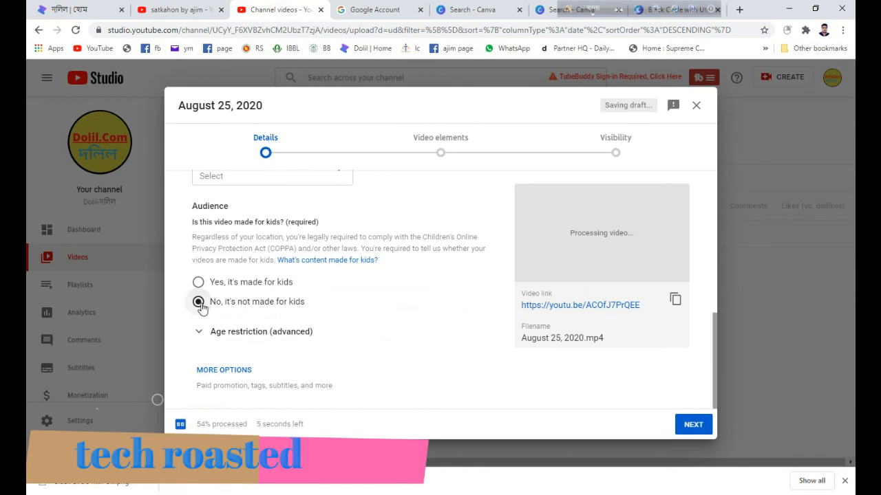
click(701, 425)
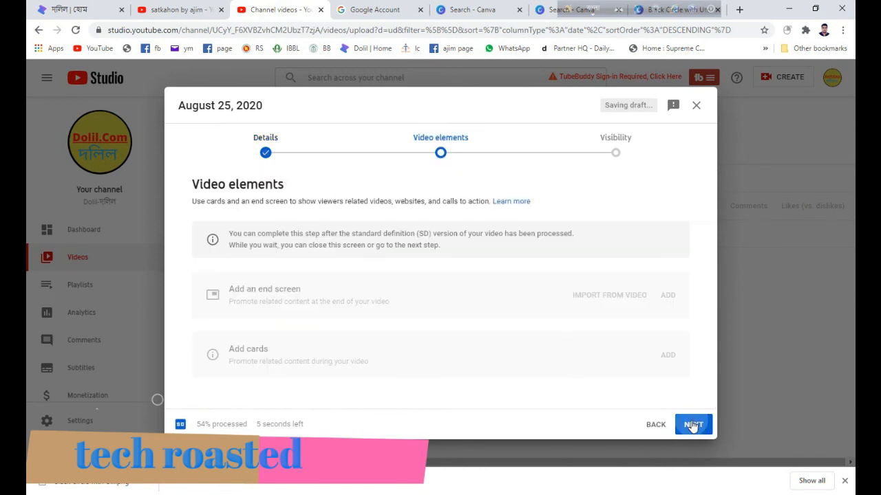
Skip the video elements, save the video with Private visibility and close the processing notice and the tip on the videos list.
click(692, 424)
click(226, 266)
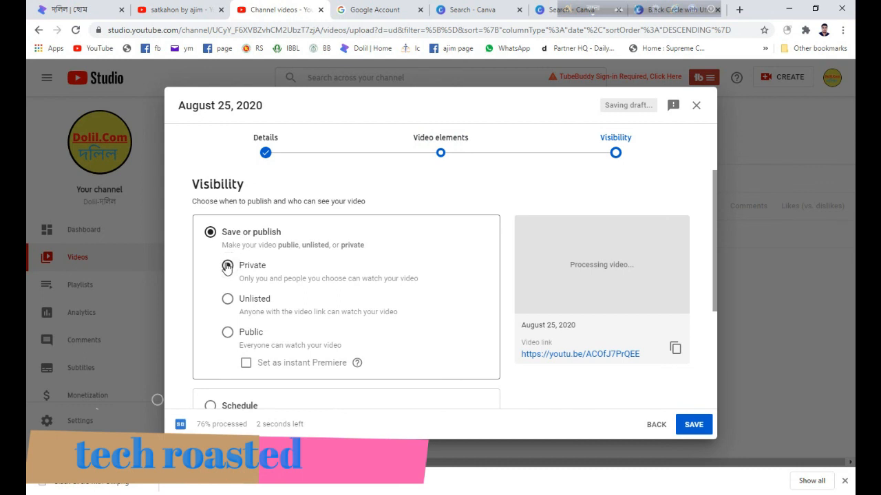
click(693, 426)
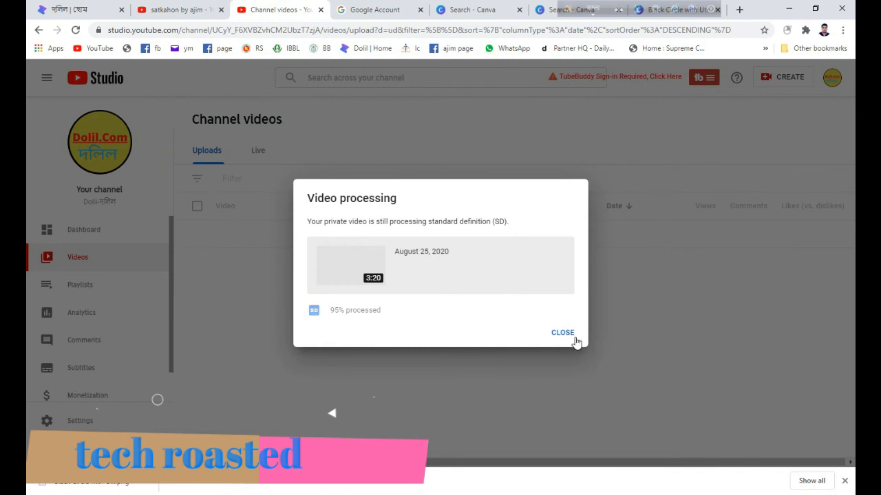
click(562, 333)
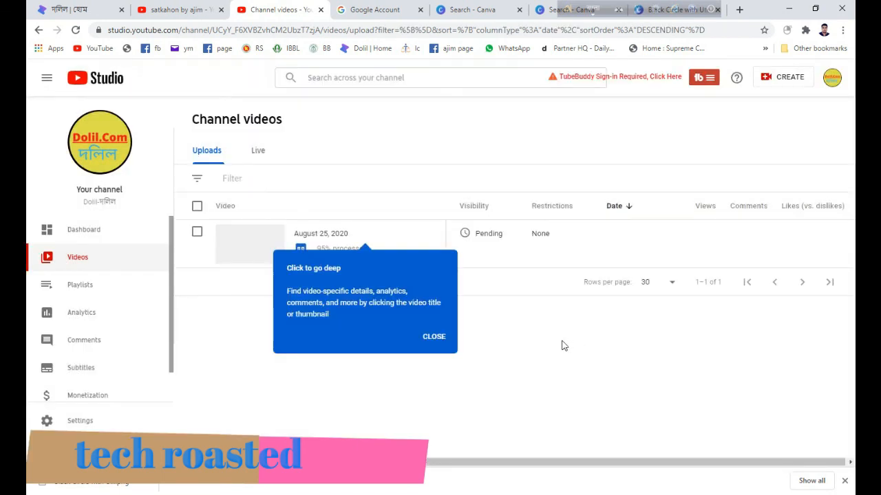
click(434, 337)
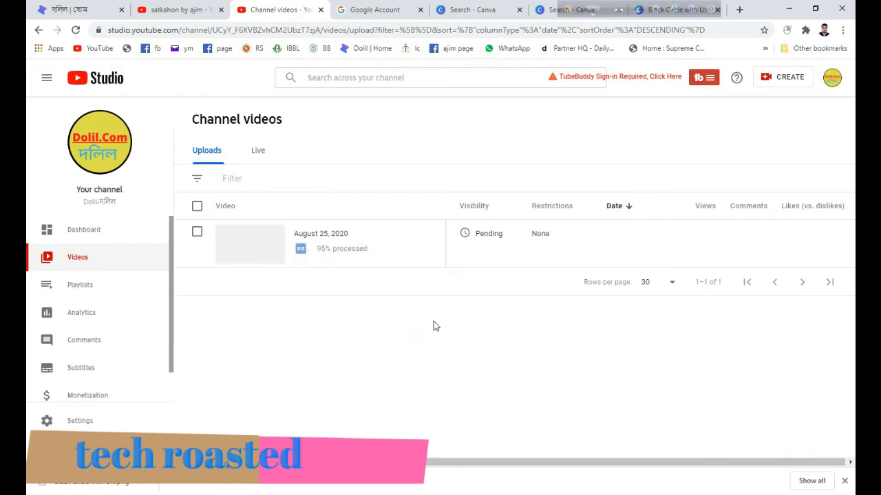